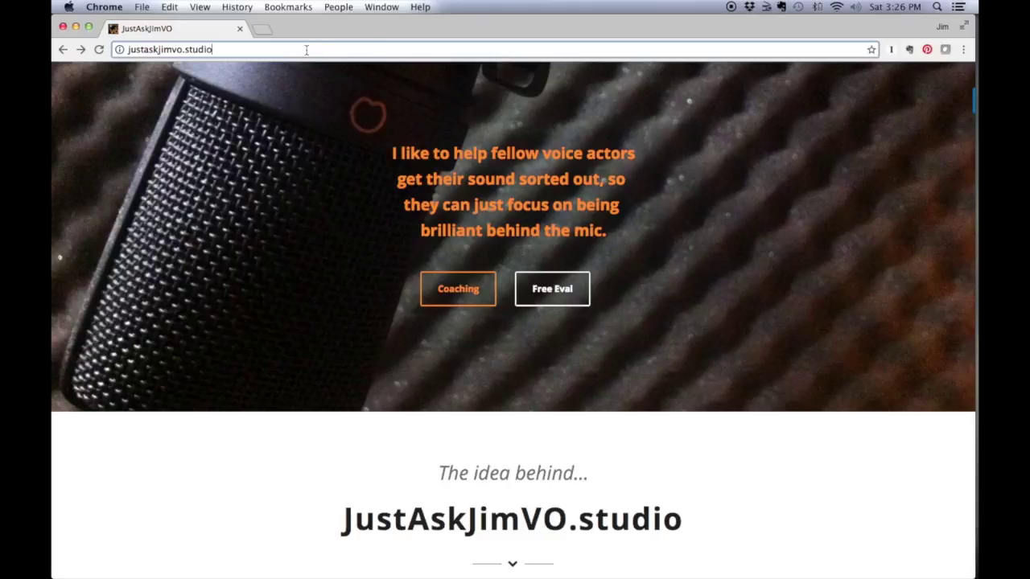
Go to ocenaudio.com in the browser and open the site's download page
{"action": "left_click", "coordinate": [306, 50]}
{"action": "type", "text": "ocenaudio.com"}
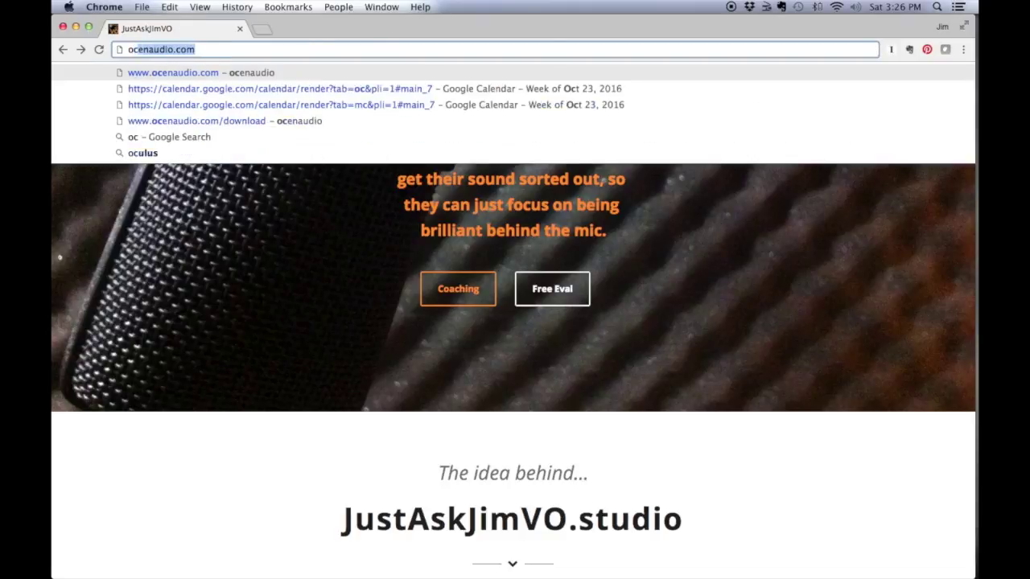
{"action": "key", "text": "Return"}
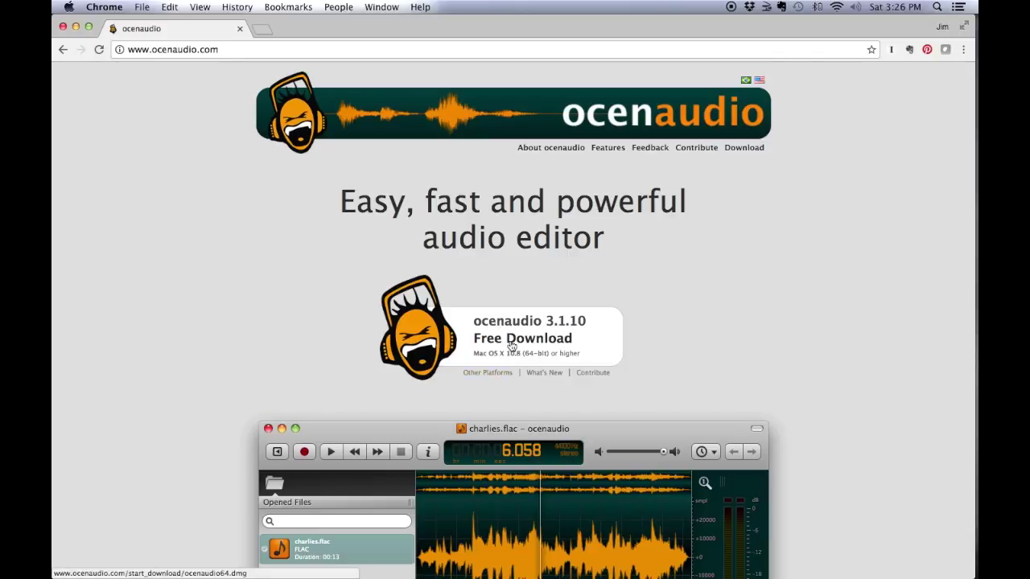
{"action": "left_click", "coordinate": [744, 149]}
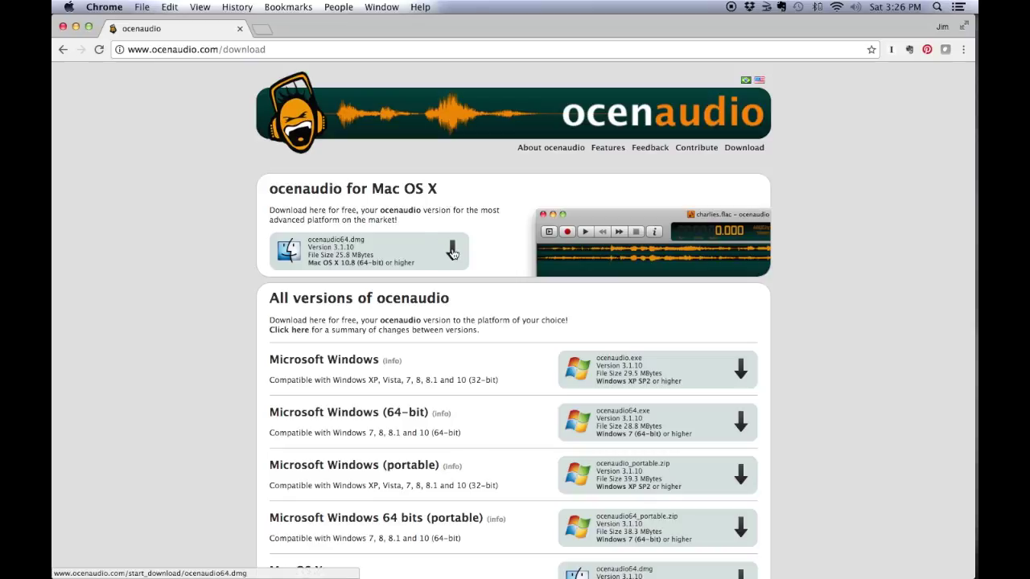
Review the ocenaudio versions offered for each platform and start downloading the Mac OS X installer, ocenaudio64.dmg
{"action": "scroll", "coordinate": [529, 354], "scroll_direction": "down", "scroll_amount": 5}
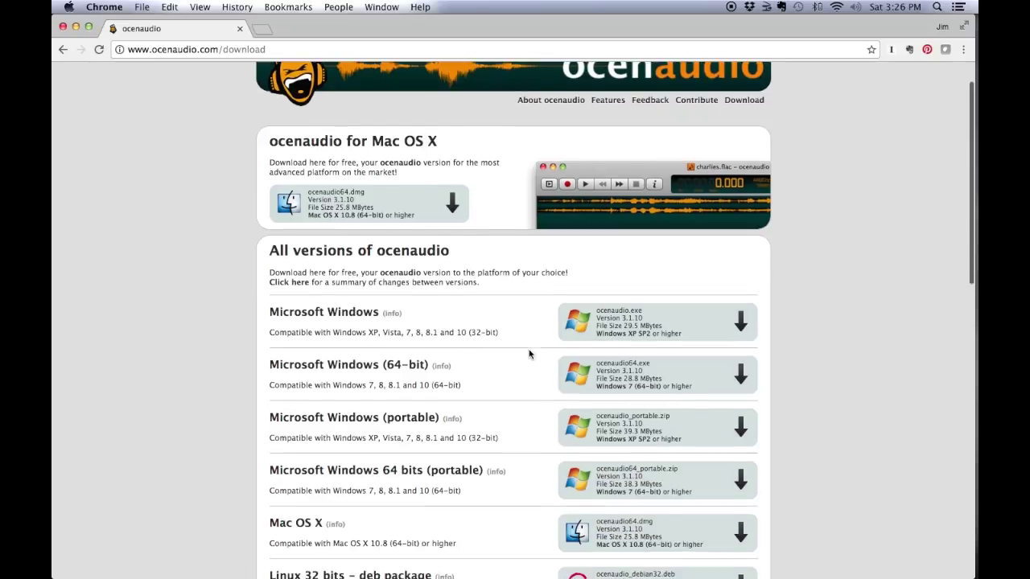
{"action": "scroll", "coordinate": [529, 354], "scroll_direction": "down", "scroll_amount": 10}
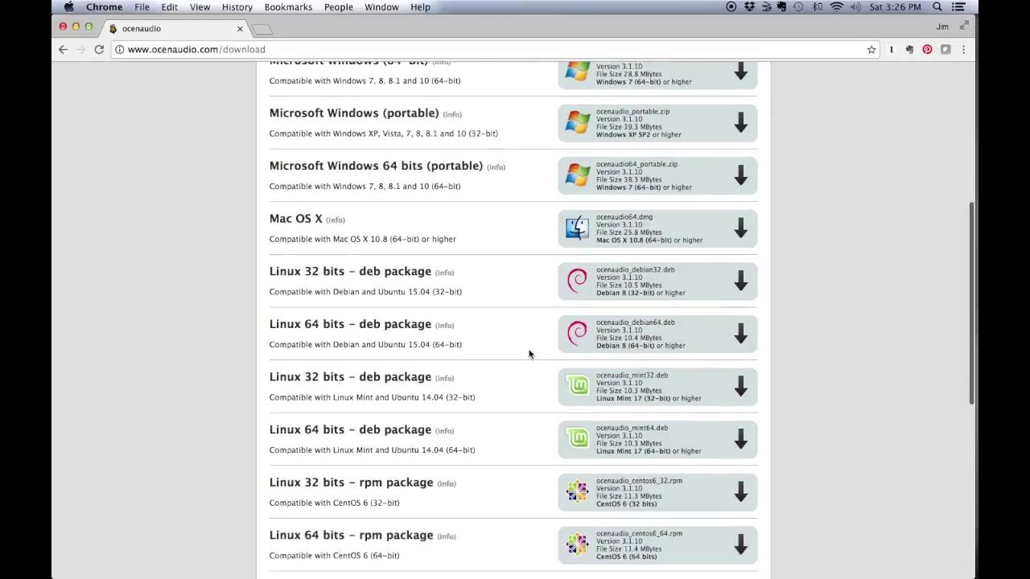
{"action": "scroll", "coordinate": [529, 354], "scroll_direction": "down", "scroll_amount": 3}
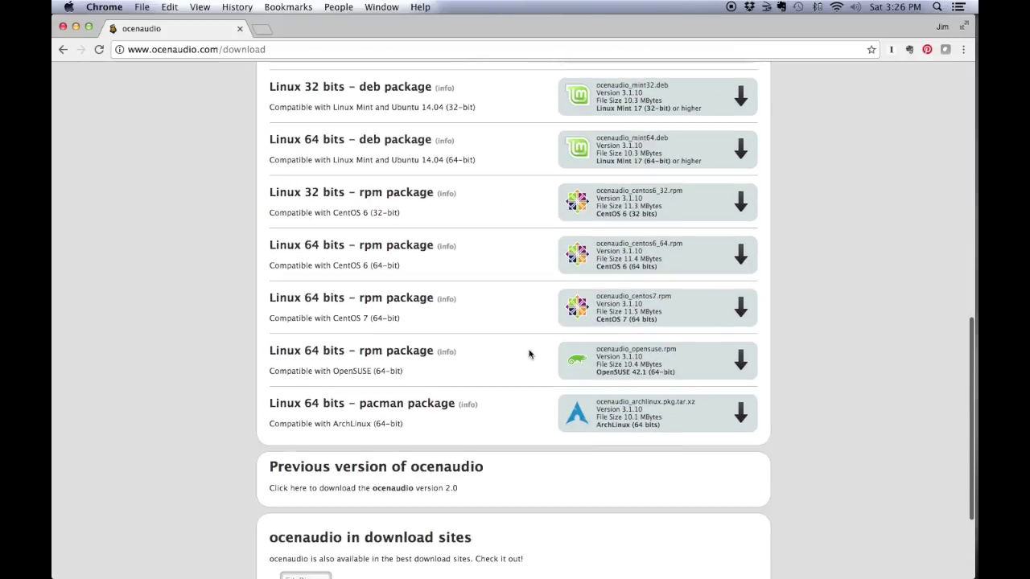
{"action": "scroll", "coordinate": [529, 354], "scroll_direction": "up", "scroll_amount": 3}
{"action": "scroll", "coordinate": [528, 354], "scroll_direction": "up", "scroll_amount": 14}
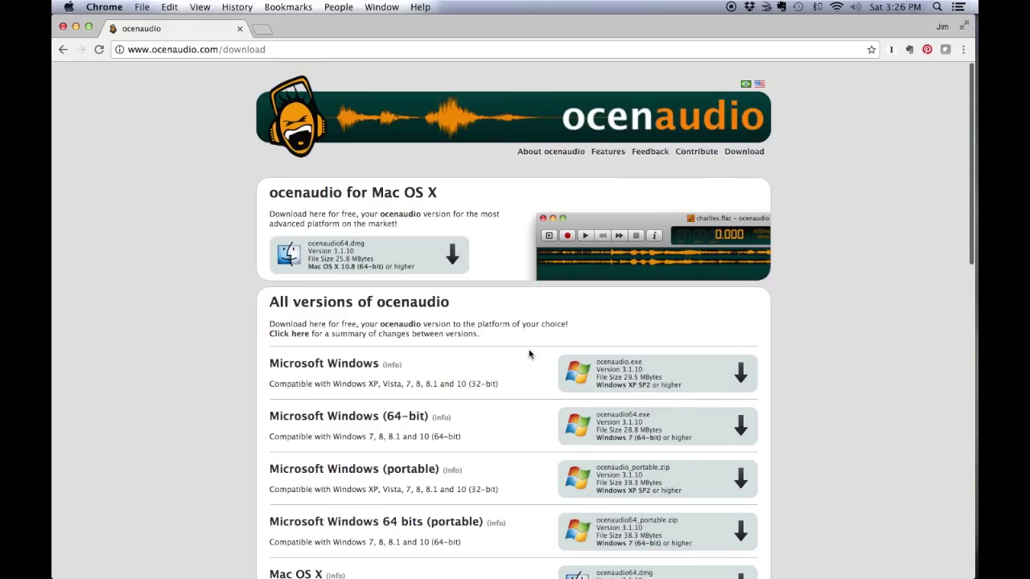
{"action": "left_click", "coordinate": [451, 255]}
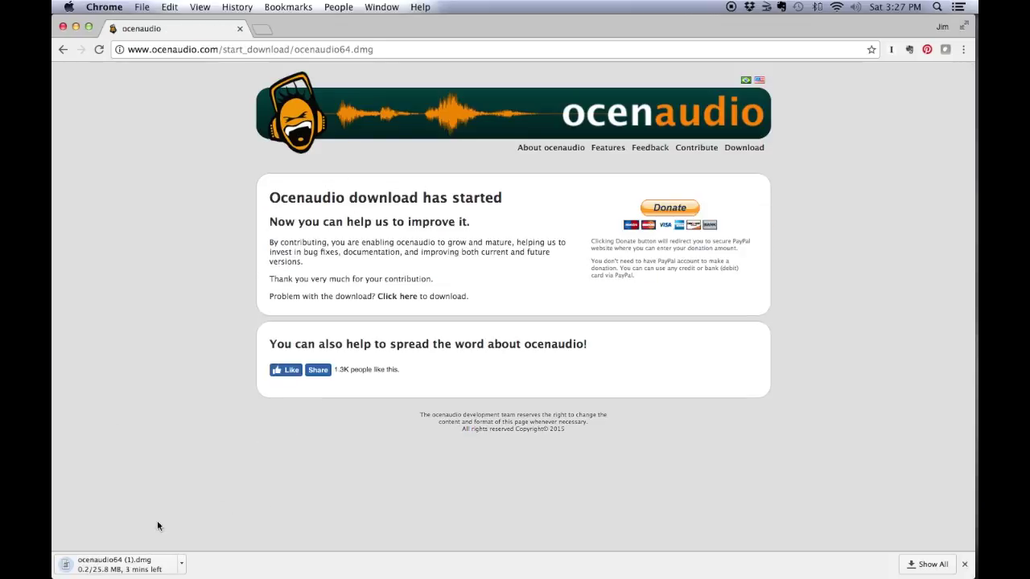
Cancel the running ocenaudio installer download and dismiss the browser's download bar
{"action": "left_click", "coordinate": [183, 564]}
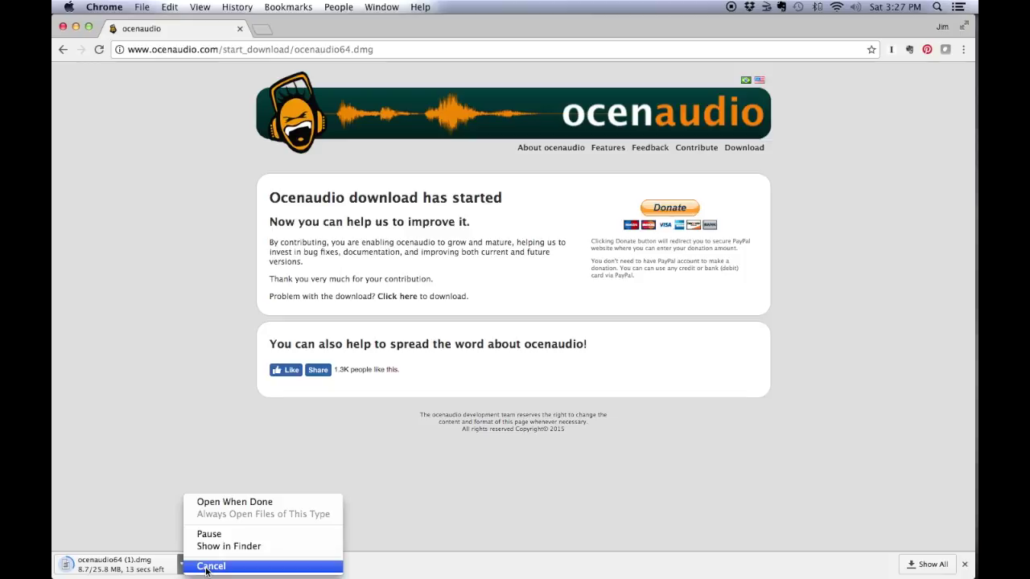
{"action": "left_click", "coordinate": [207, 567]}
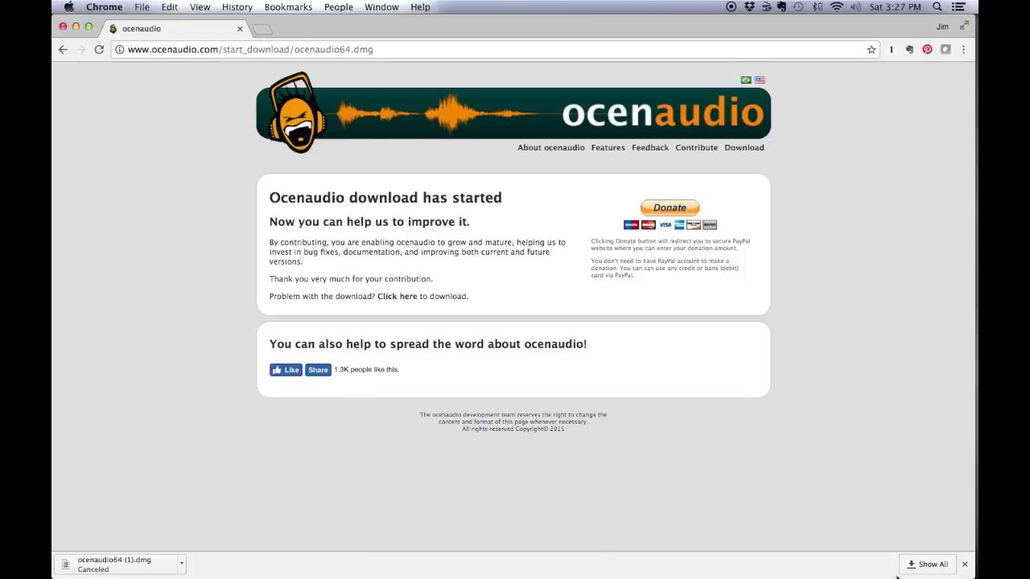
{"action": "left_click", "coordinate": [965, 564]}
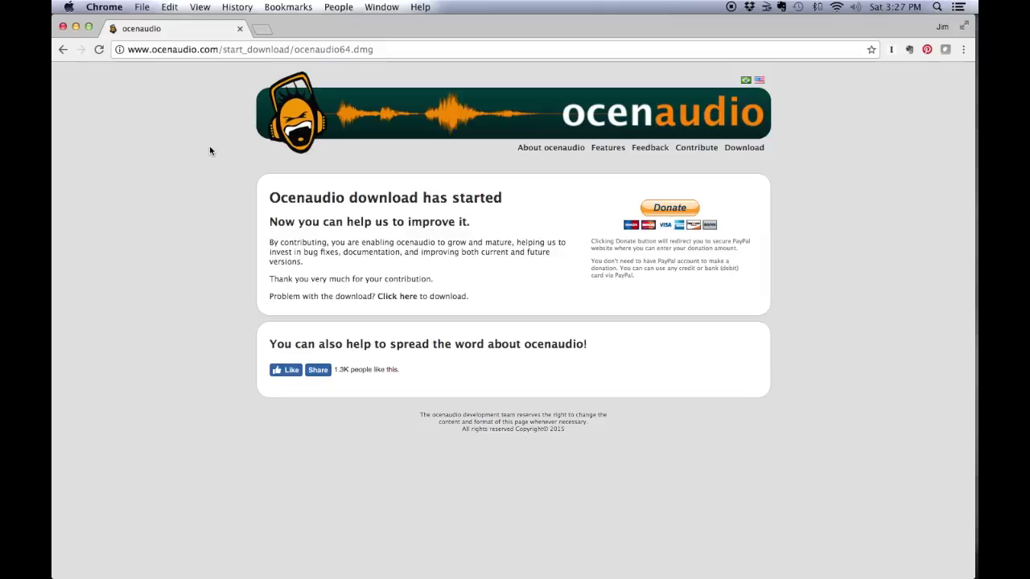
Minimize the browser, locate ocenaudio in the Applications folder and launch it
{"action": "left_click", "coordinate": [76, 27]}
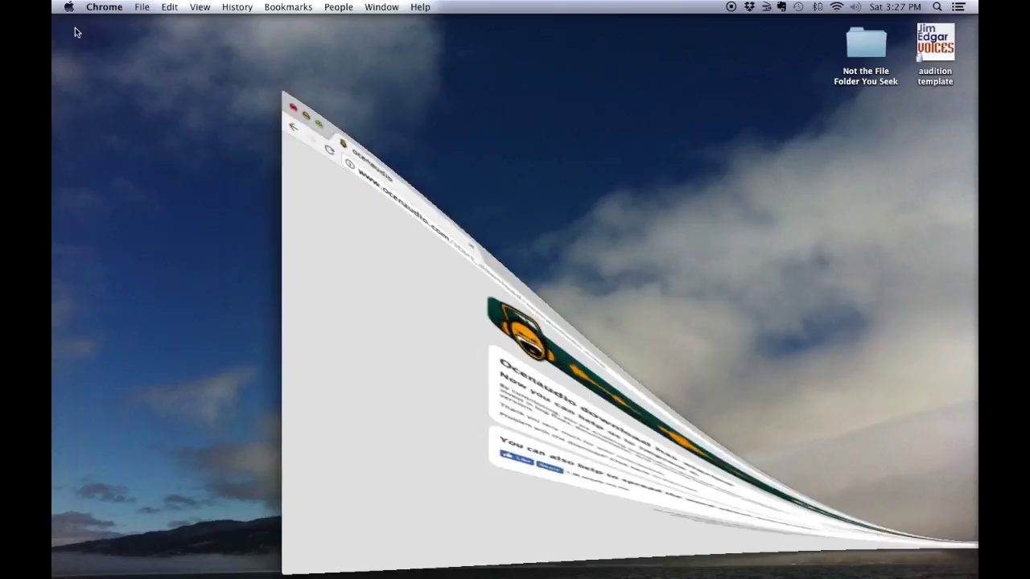
{"action": "left_click", "coordinate": [144, 77]}
{"action": "key", "text": "super+shift+a"}
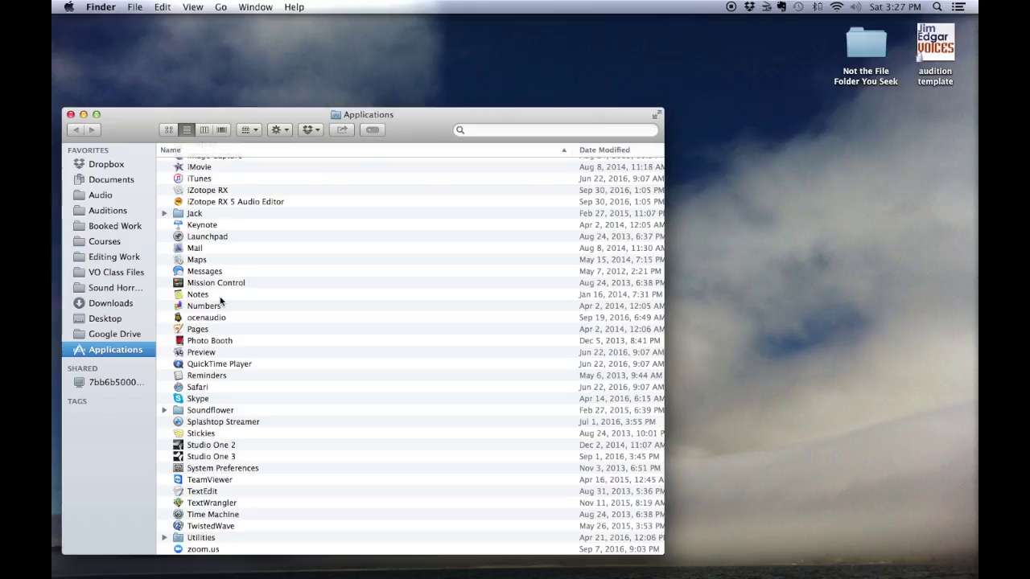
{"action": "left_click", "coordinate": [201, 319]}
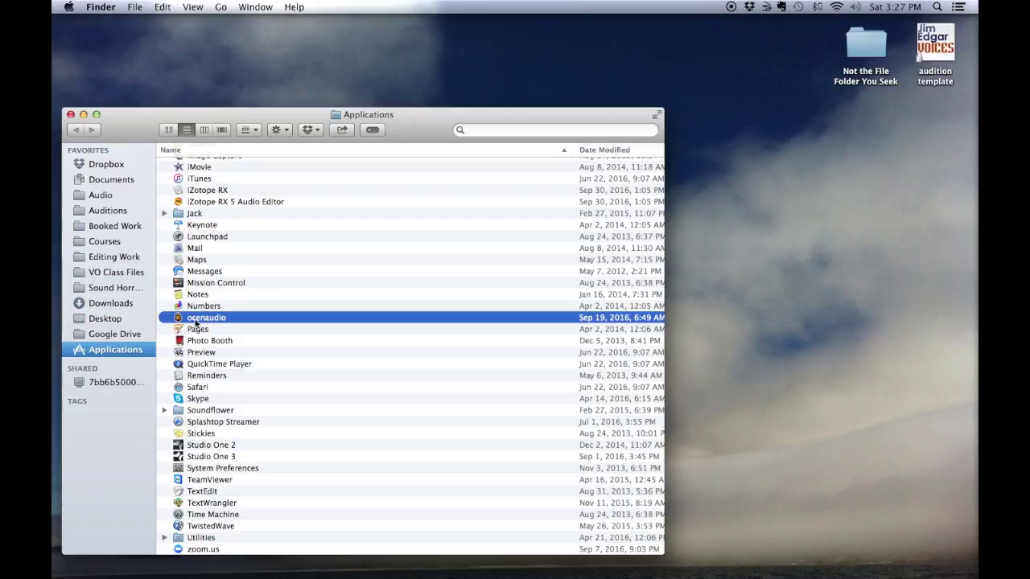
{"action": "left_click_drag", "start_coordinate": [182, 320], "coordinate": [464, 328]}
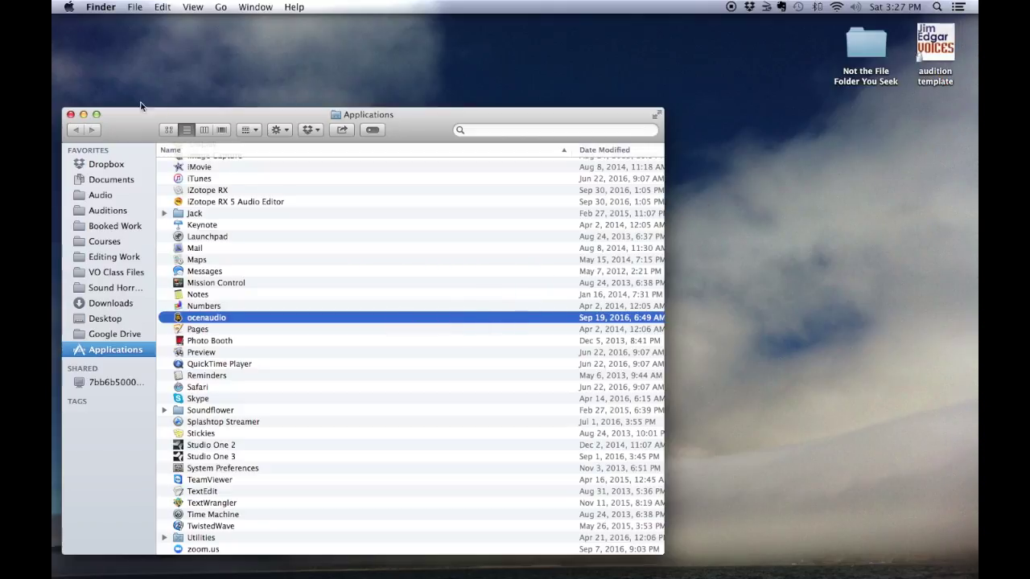
{"action": "left_click", "coordinate": [71, 114]}
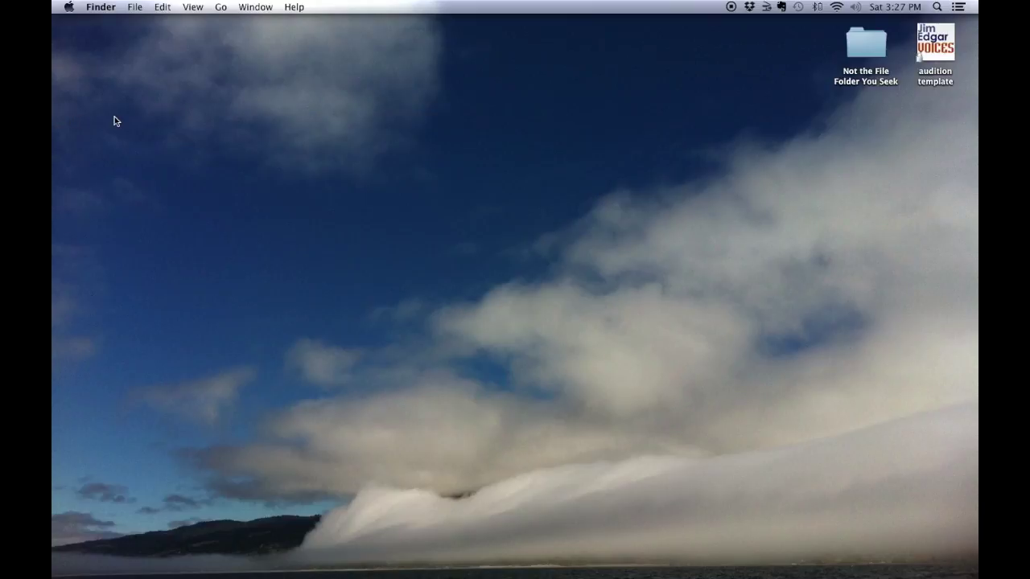
{"action": "mouse_move", "coordinate": [976, 149]}
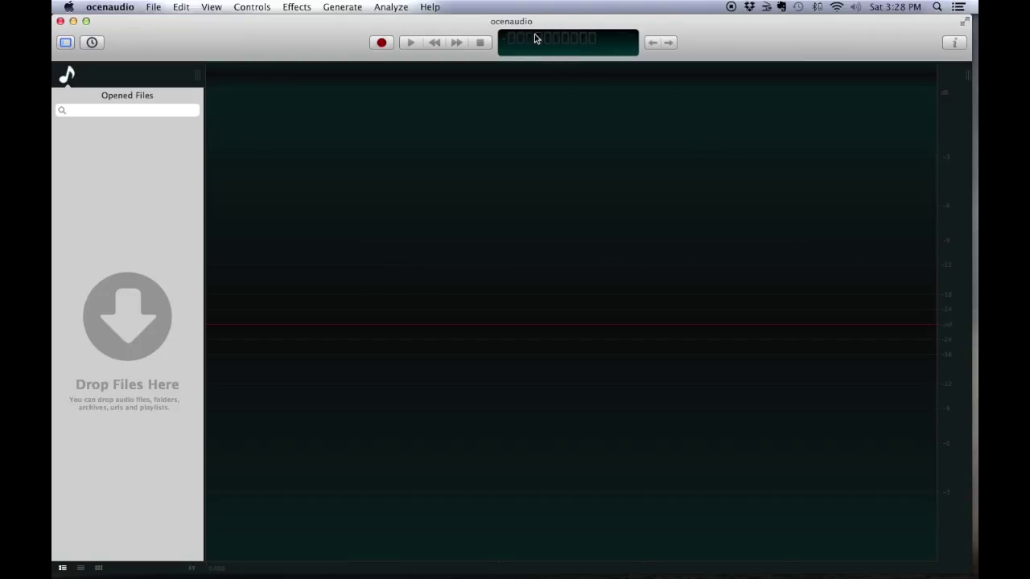
{"action": "left_click", "coordinate": [92, 43]}
{"action": "left_click", "coordinate": [92, 43]}
{"action": "left_click", "coordinate": [92, 43]}
{"action": "left_click", "coordinate": [108, 217]}
{"action": "left_click", "coordinate": [92, 43]}
{"action": "left_click", "coordinate": [162, 33]}
Switch to the full-size level meter and toggle its microphone input monitoring on and back off
{"action": "left_click", "coordinate": [208, 7]}
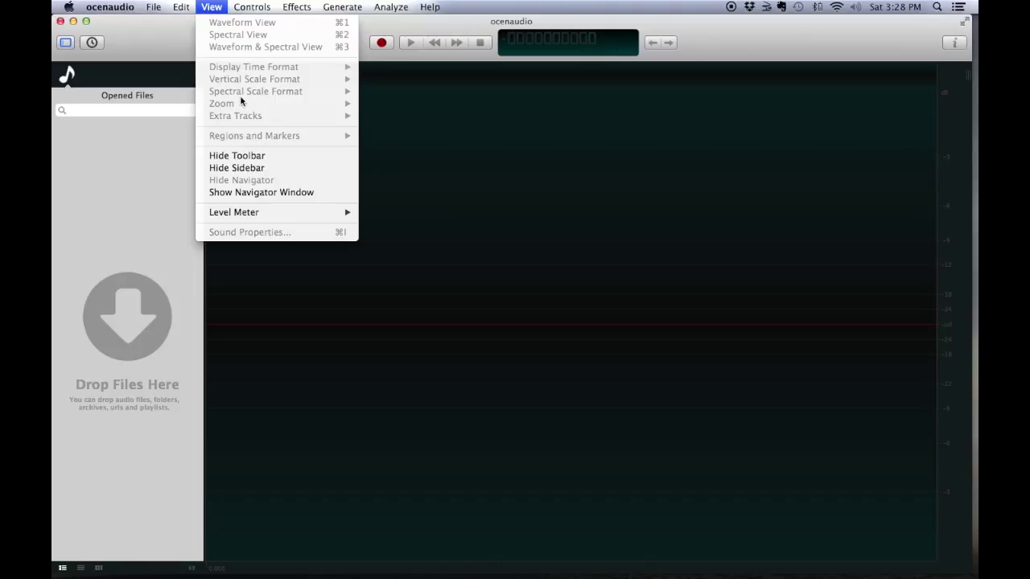
{"action": "mouse_move", "coordinate": [250, 217]}
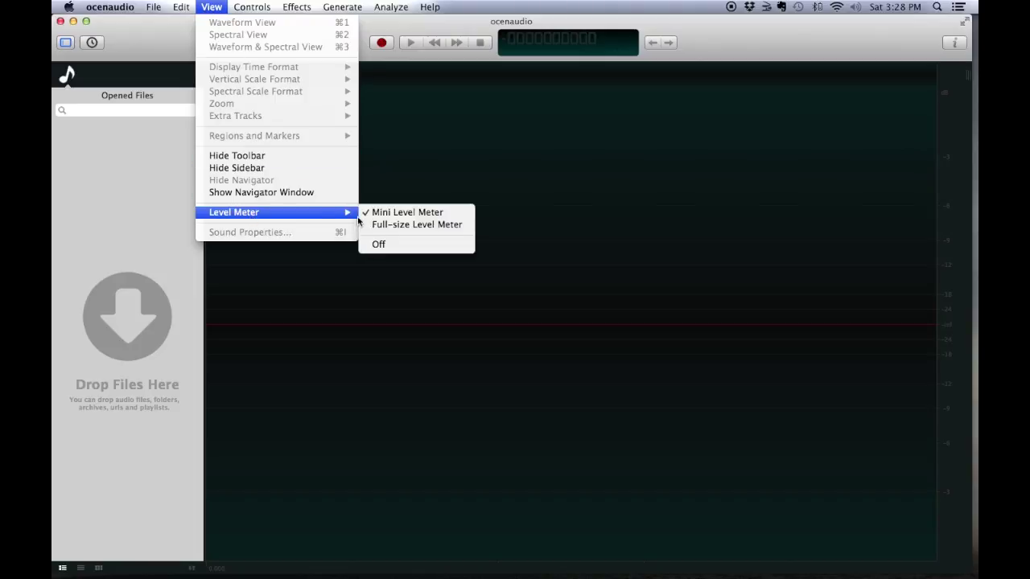
{"action": "left_click", "coordinate": [432, 229]}
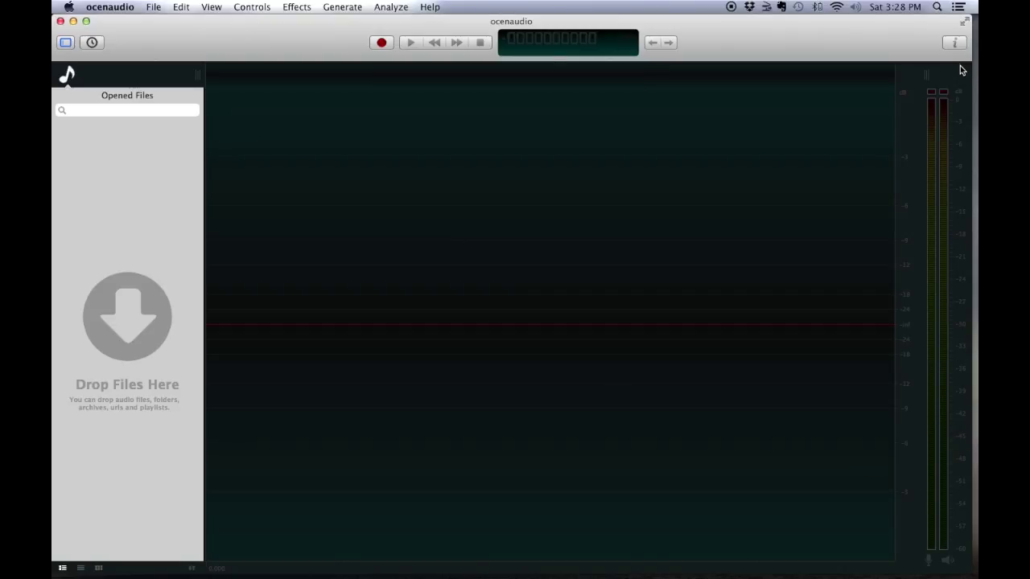
{"action": "left_click", "coordinate": [930, 560]}
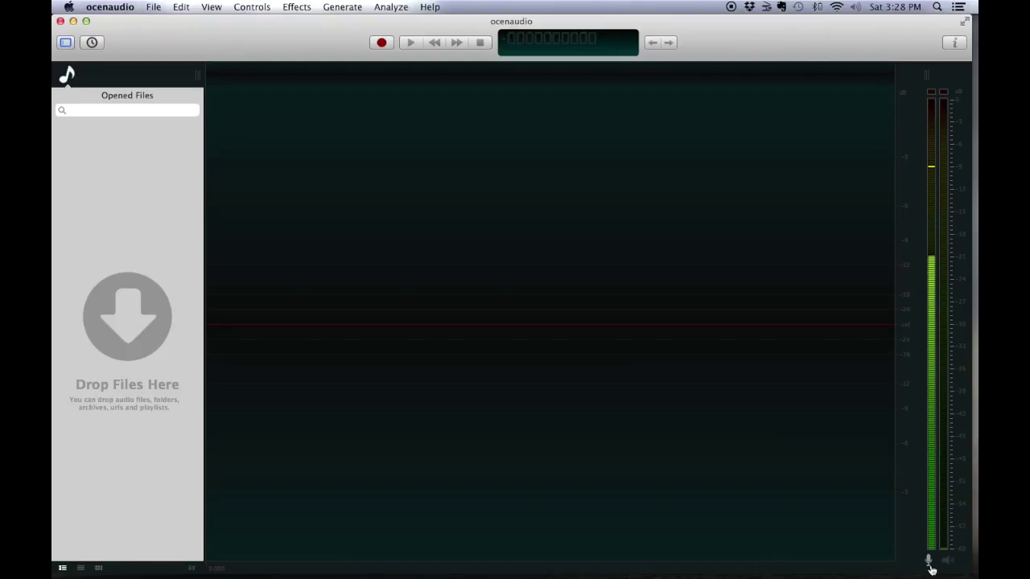
{"action": "left_click", "coordinate": [928, 563]}
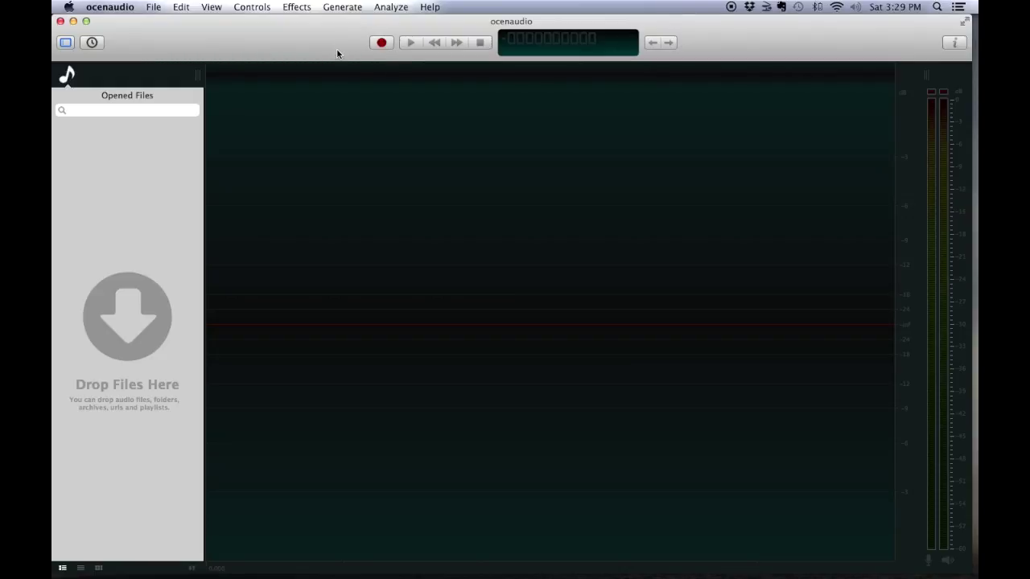
Create a new mono audio file with a sample rate of 44100 Hz
{"action": "left_click", "coordinate": [155, 8]}
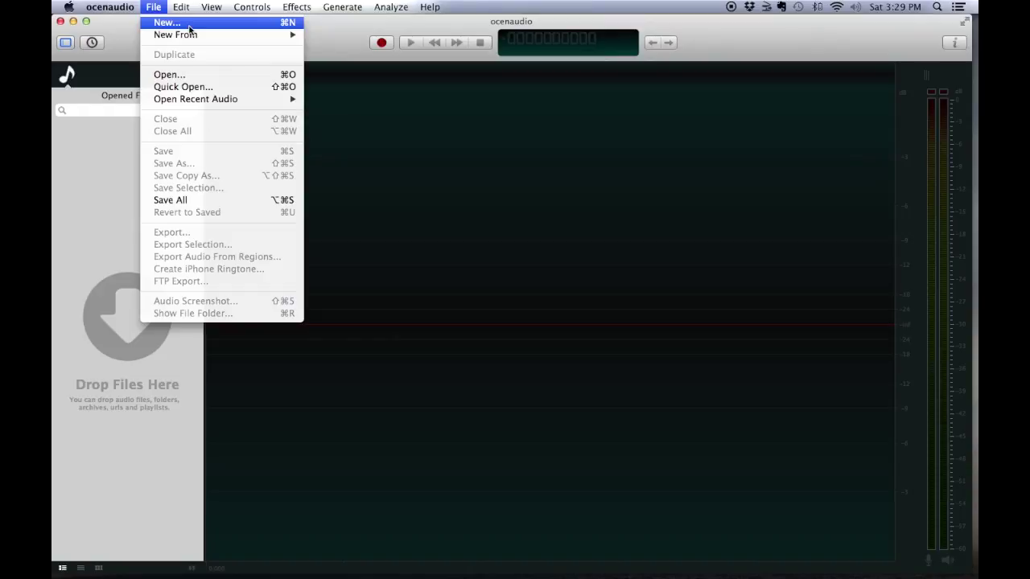
{"action": "left_click", "coordinate": [161, 26]}
{"action": "left_click", "coordinate": [427, 125]}
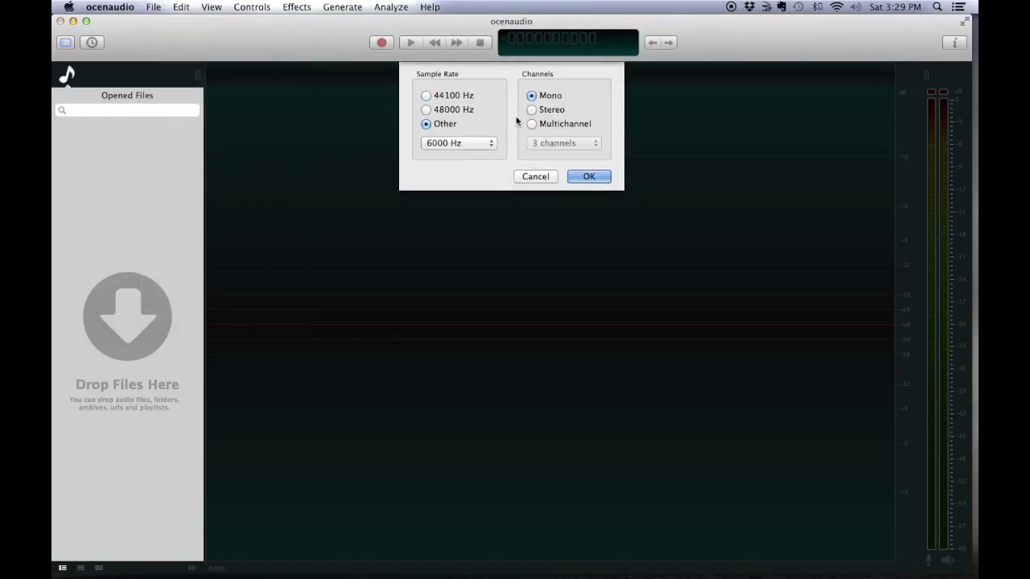
{"action": "left_click", "coordinate": [532, 123]}
{"action": "left_click", "coordinate": [531, 109]}
{"action": "left_click", "coordinate": [426, 110]}
{"action": "left_click", "coordinate": [426, 96]}
{"action": "left_click", "coordinate": [531, 95]}
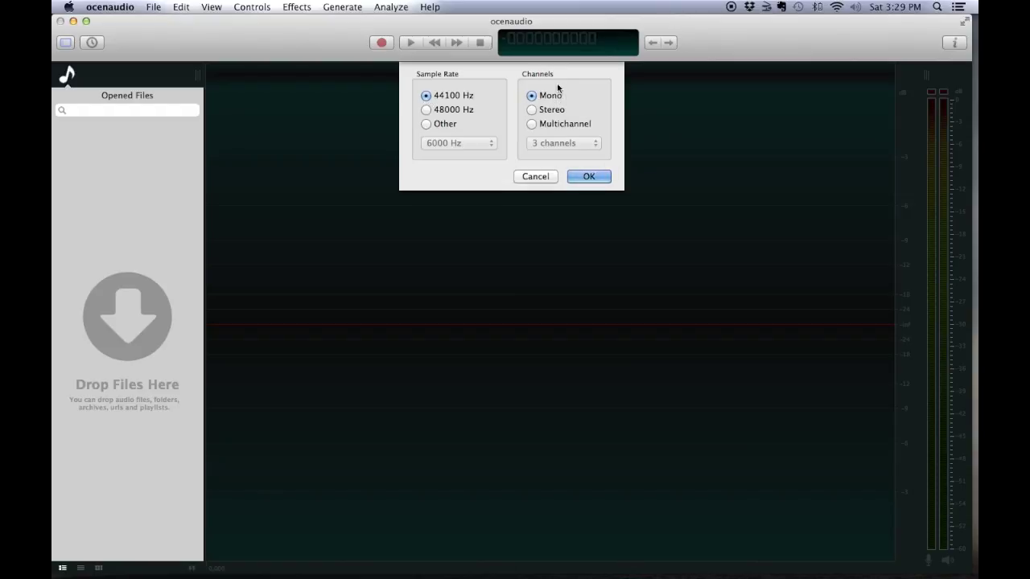
{"action": "left_click", "coordinate": [589, 177]}
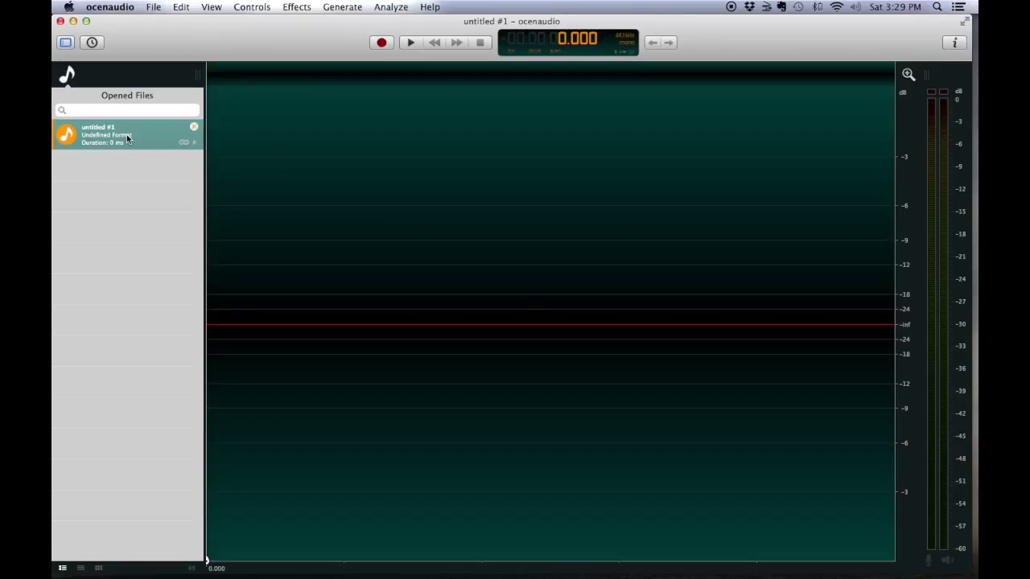
Start saving the untitled sound under a new name and choose the Auditions folder inside Audio as its location
{"action": "left_click", "coordinate": [154, 7]}
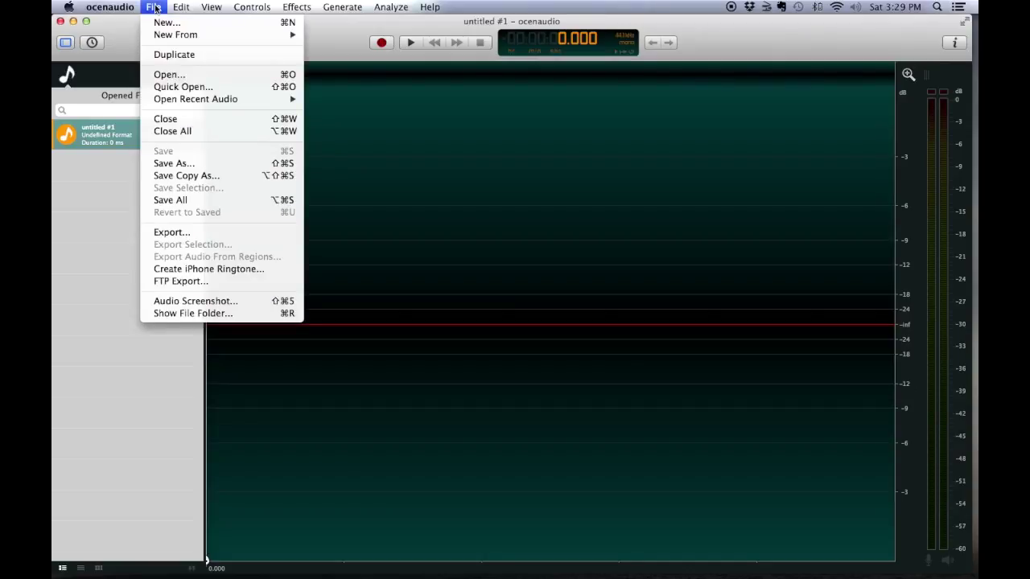
{"action": "left_click", "coordinate": [171, 164]}
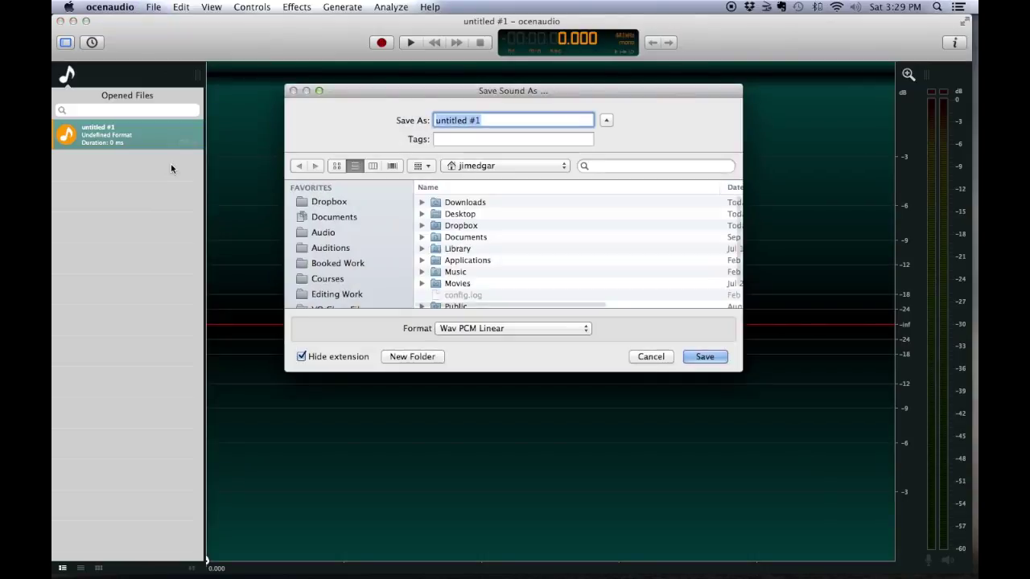
{"action": "left_click", "coordinate": [323, 233]}
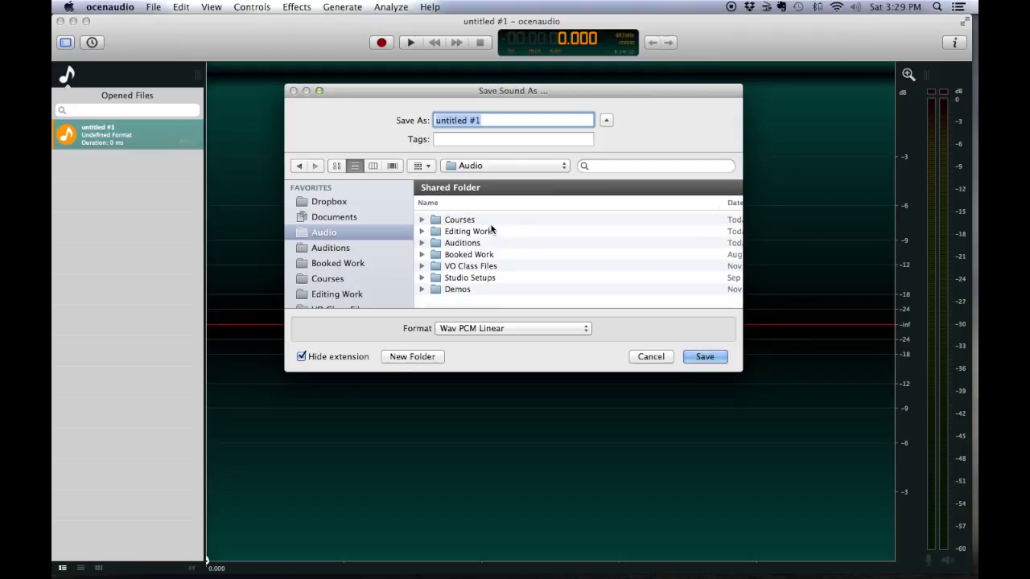
{"action": "left_click", "coordinate": [427, 203]}
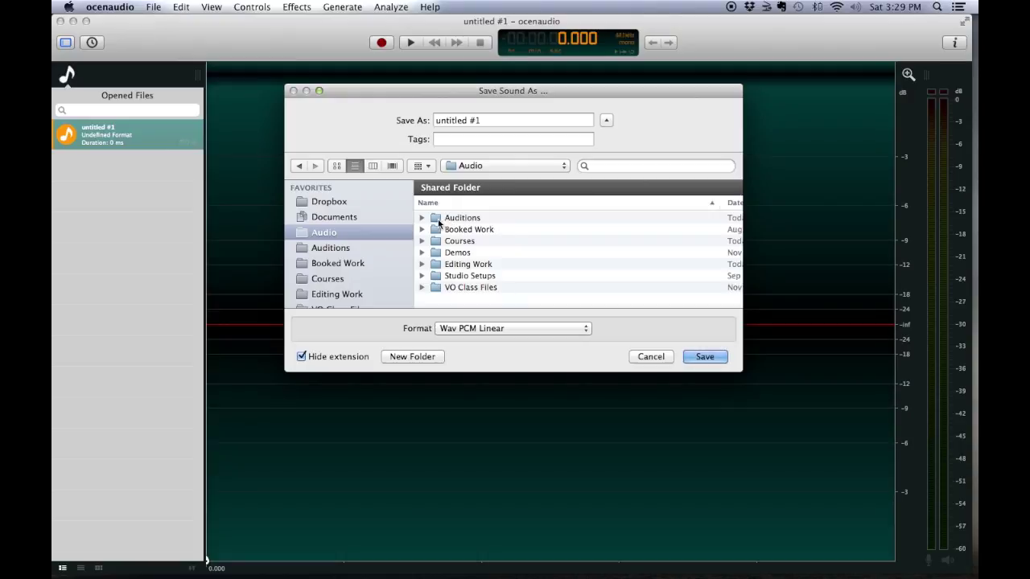
{"action": "left_click", "coordinate": [438, 218]}
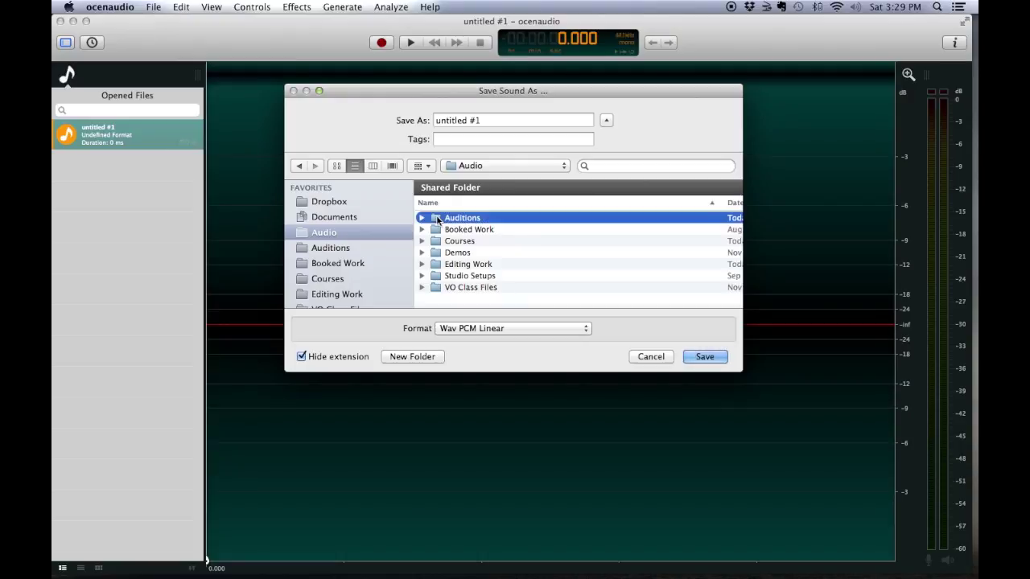
{"action": "left_click", "coordinate": [438, 256]}
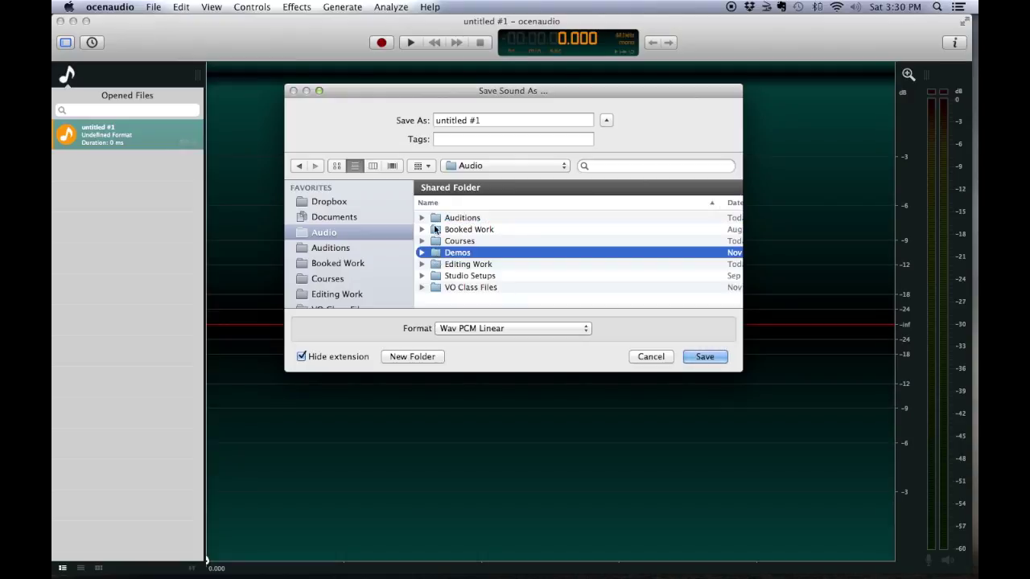
{"action": "double_click", "coordinate": [435, 219]}
Name the sound Ocen_Audio_demo, set its format to Audio Interchange File Format (AIFF), and save it in the Auditions folder
{"action": "left_click", "coordinate": [493, 120]}
{"action": "key", "text": "super+a"}
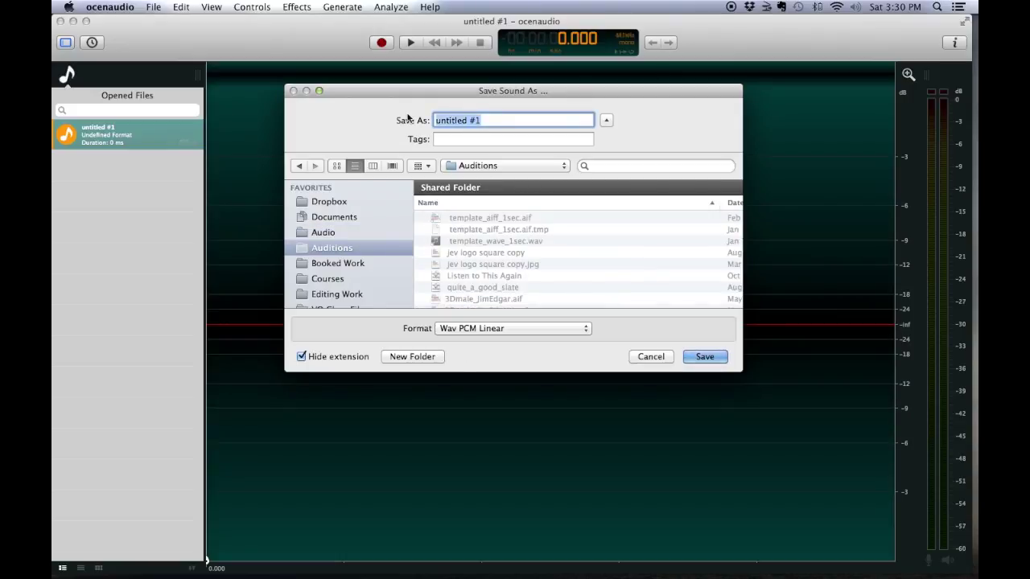
{"action": "type", "text": "Ocen"}
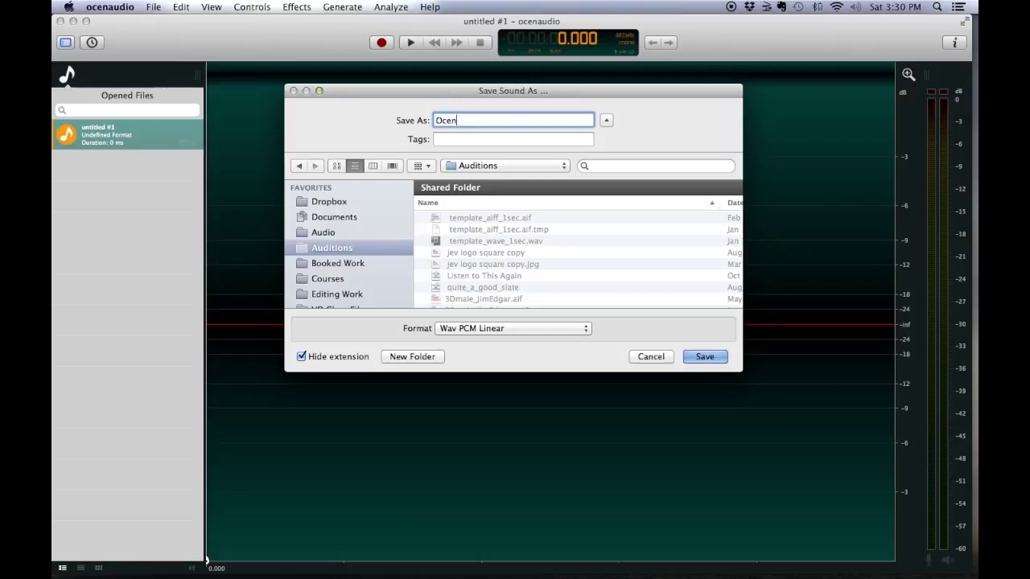
{"action": "type", "text": "_Audio_demo"}
{"action": "left_click", "coordinate": [473, 330]}
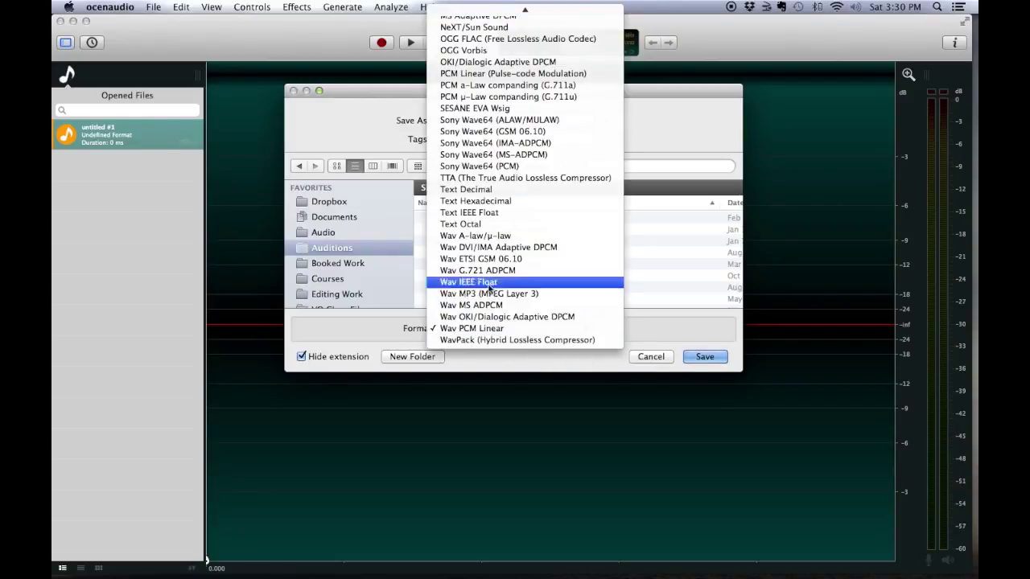
{"action": "scroll", "coordinate": [489, 272], "scroll_direction": "up", "scroll_amount": 5}
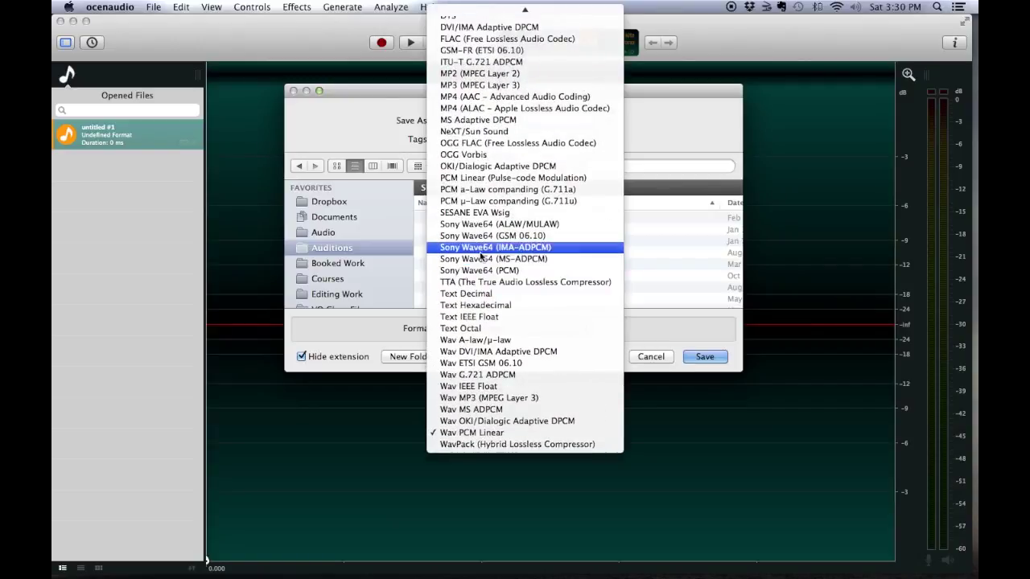
{"action": "scroll", "coordinate": [481, 256], "scroll_direction": "up", "scroll_amount": 2}
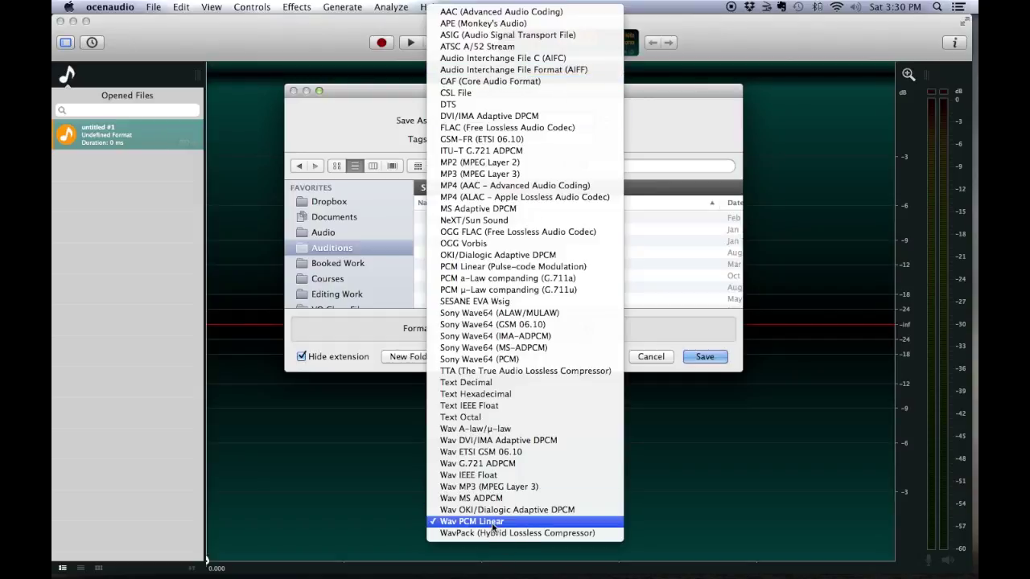
{"action": "left_click", "coordinate": [586, 69]}
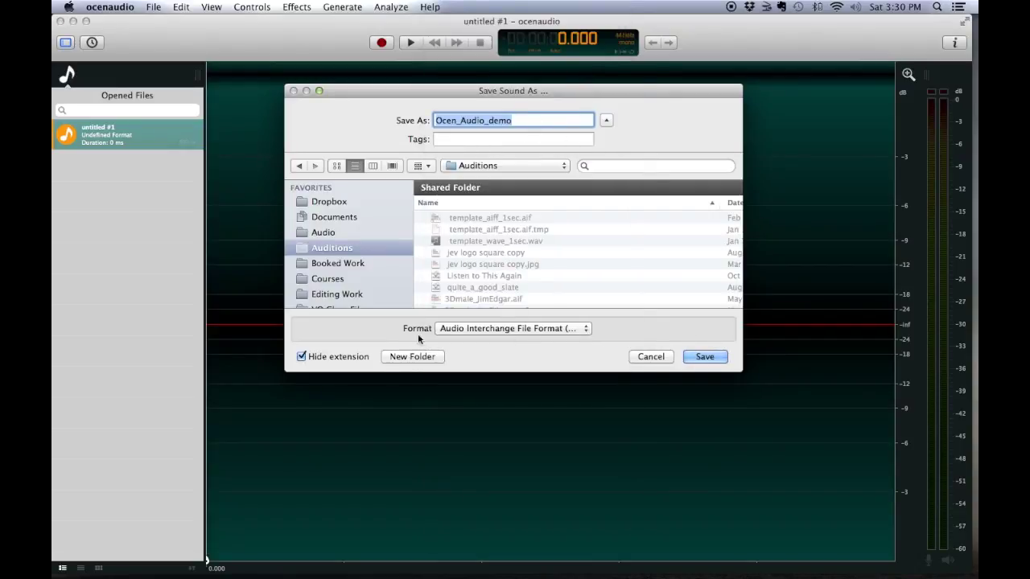
{"action": "left_click", "coordinate": [705, 356]}
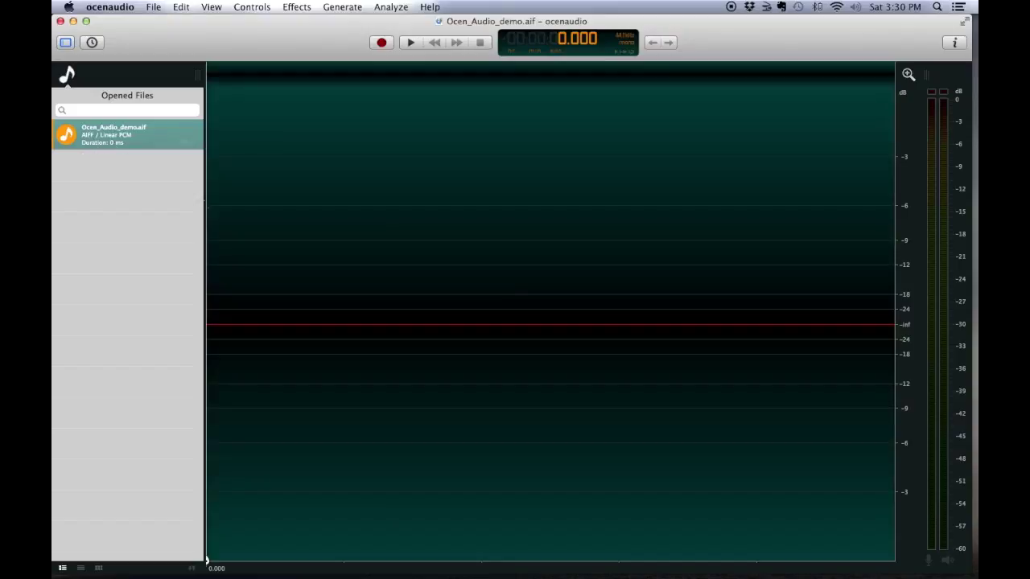
Record a voice take about 25 seconds long, show its entire waveform, and save the file
{"action": "left_click", "coordinate": [381, 43]}
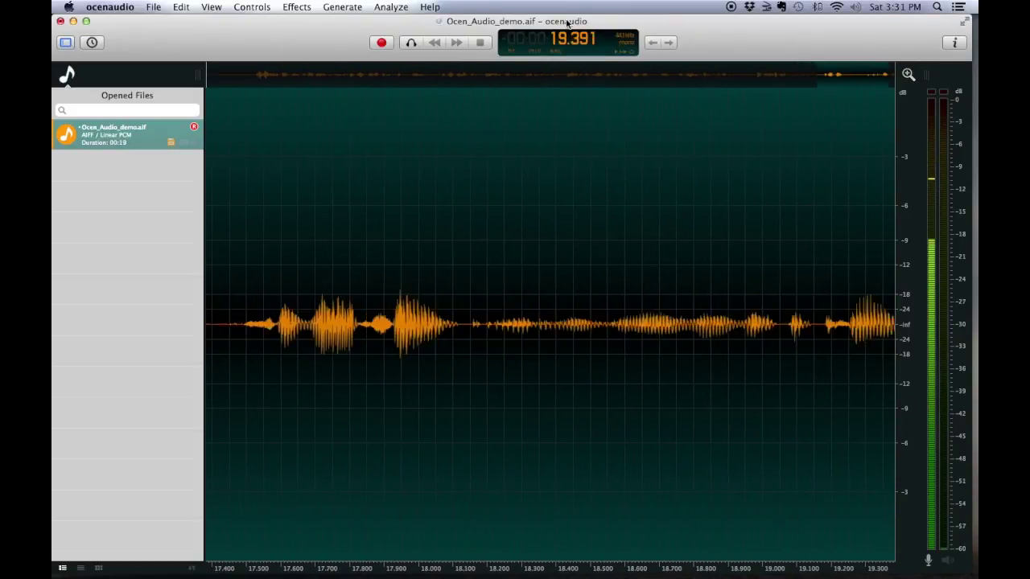
{"action": "left_click", "coordinate": [382, 42]}
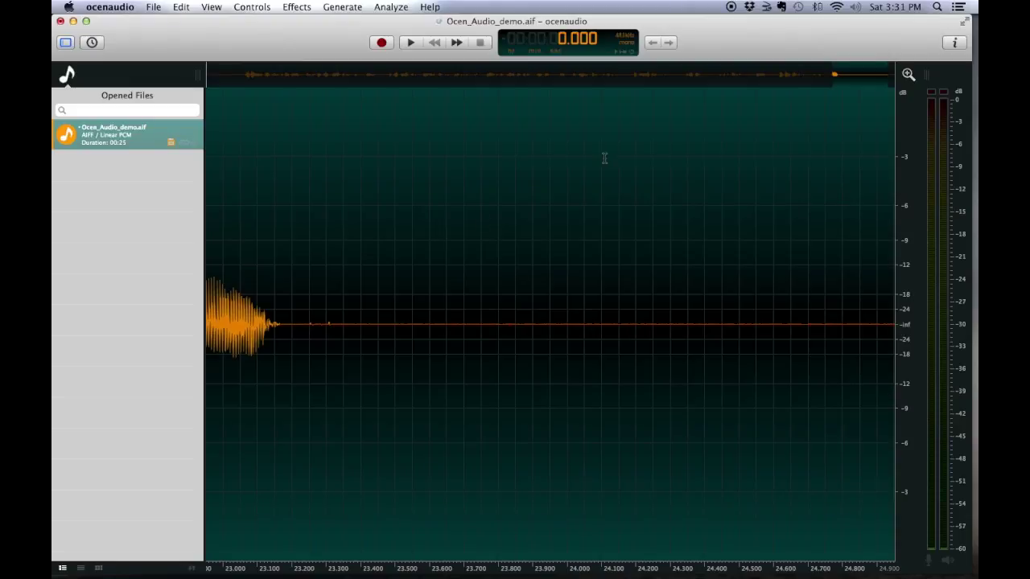
{"action": "left_click_drag", "start_coordinate": [850, 74], "coordinate": [208, 76]}
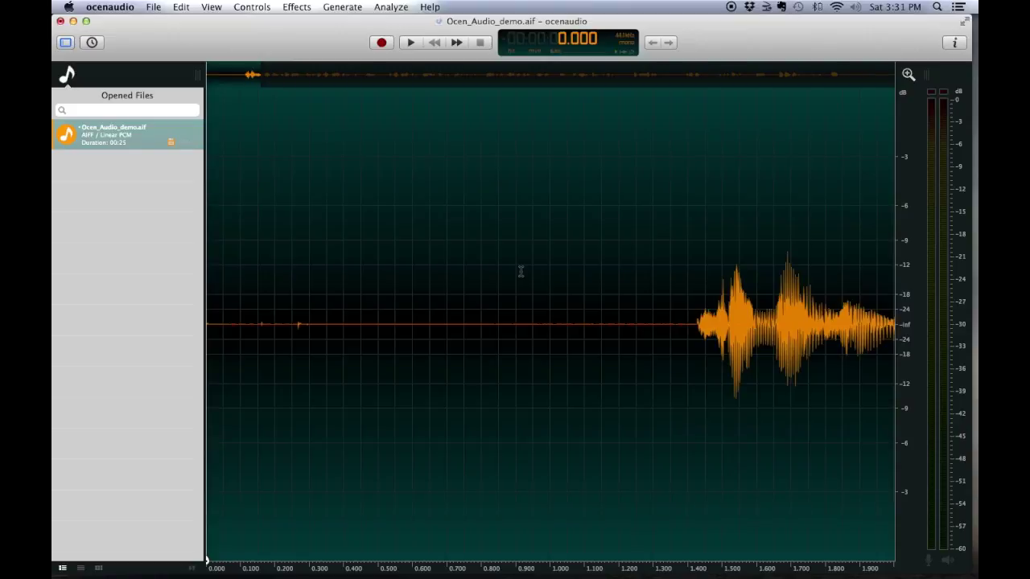
{"action": "scroll", "coordinate": [521, 272], "scroll_direction": "down", "scroll_amount": 5}
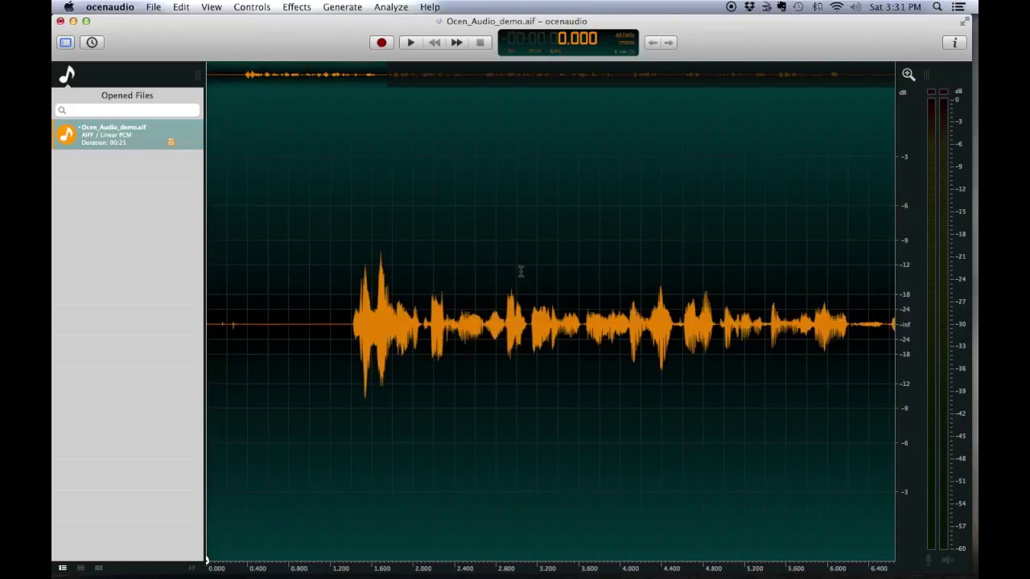
{"action": "left_click_drag", "start_coordinate": [328, 76], "coordinate": [292, 73]}
{"action": "scroll", "coordinate": [371, 283], "scroll_direction": "down", "scroll_amount": 5}
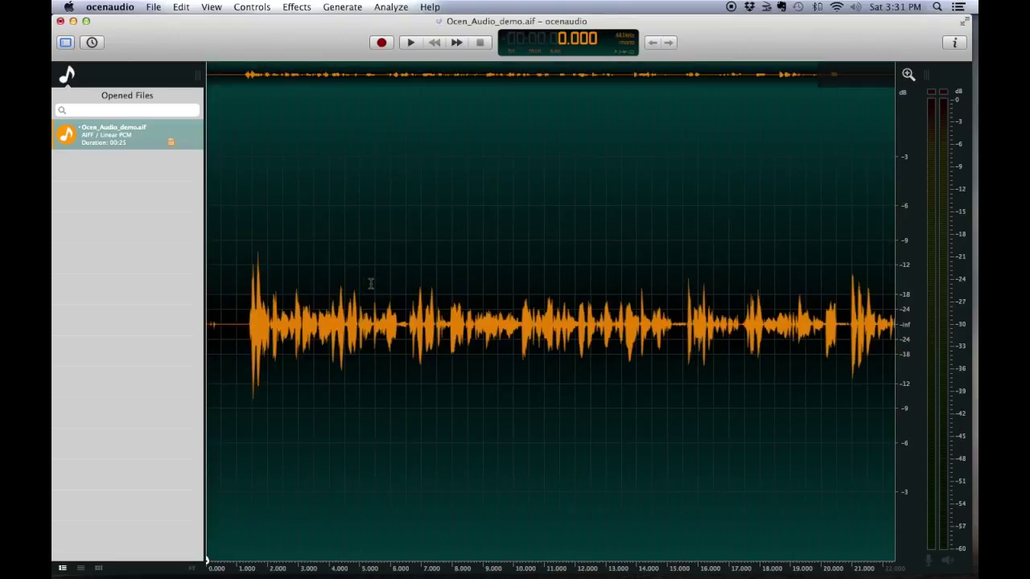
{"action": "scroll", "coordinate": [371, 282], "scroll_direction": "down", "scroll_amount": 1}
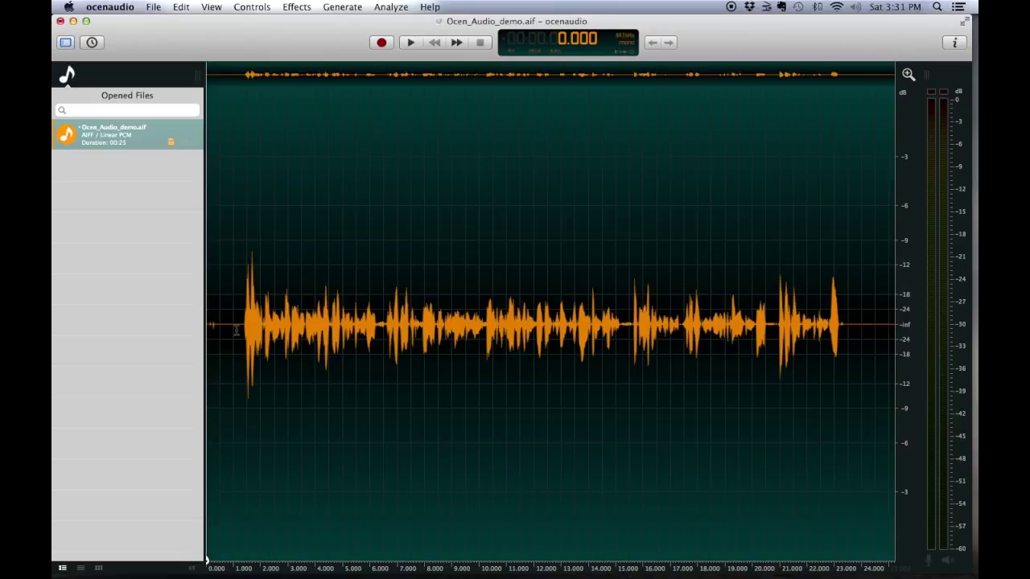
{"action": "left_click", "coordinate": [153, 7]}
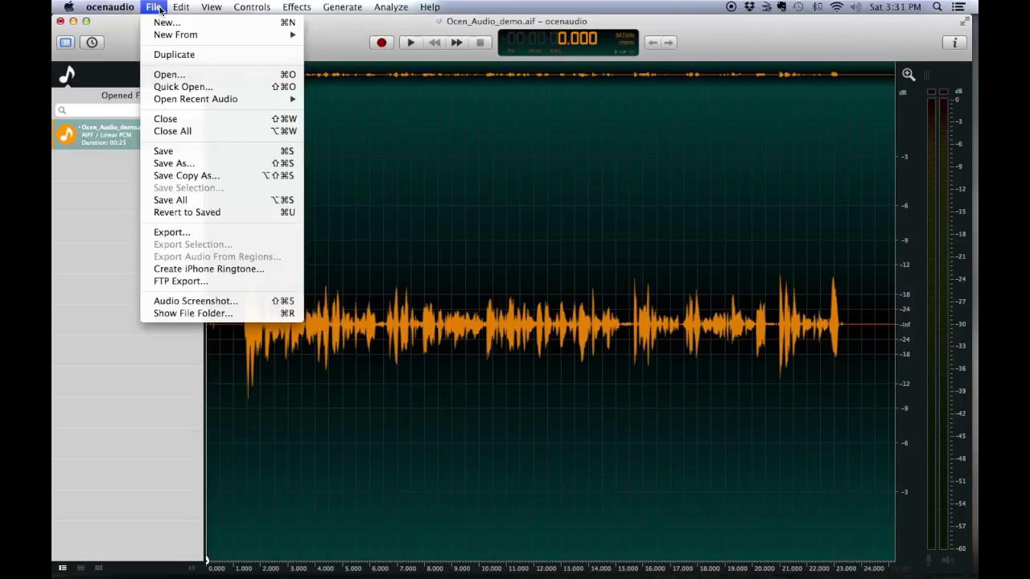
{"action": "left_click", "coordinate": [171, 152]}
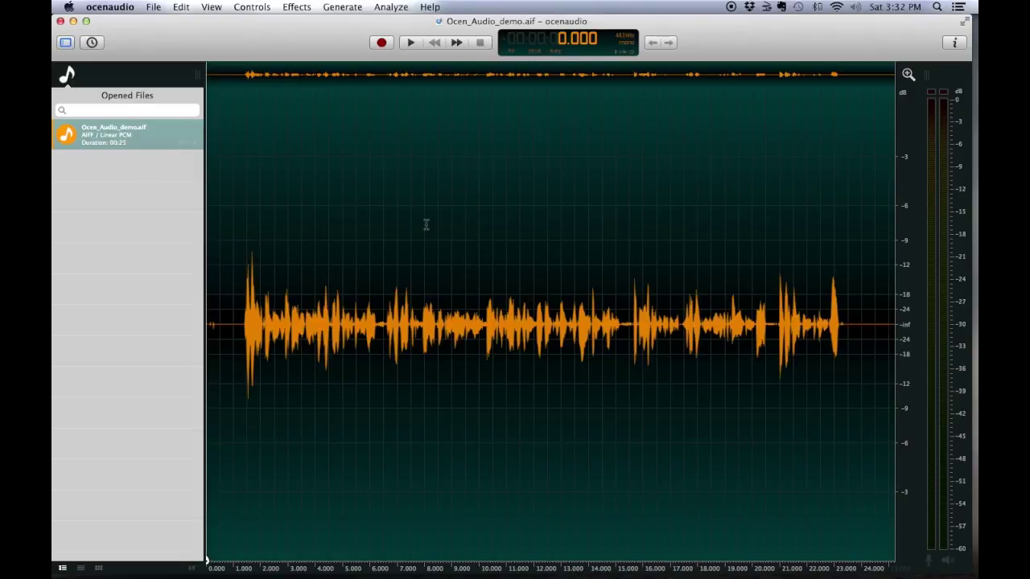
Delete about one second of silence at the start and the silence after about 22.4 s at the end
{"action": "left_click_drag", "start_coordinate": [236, 326], "coordinate": [196, 329]}
{"action": "left_click", "coordinate": [231, 329]}
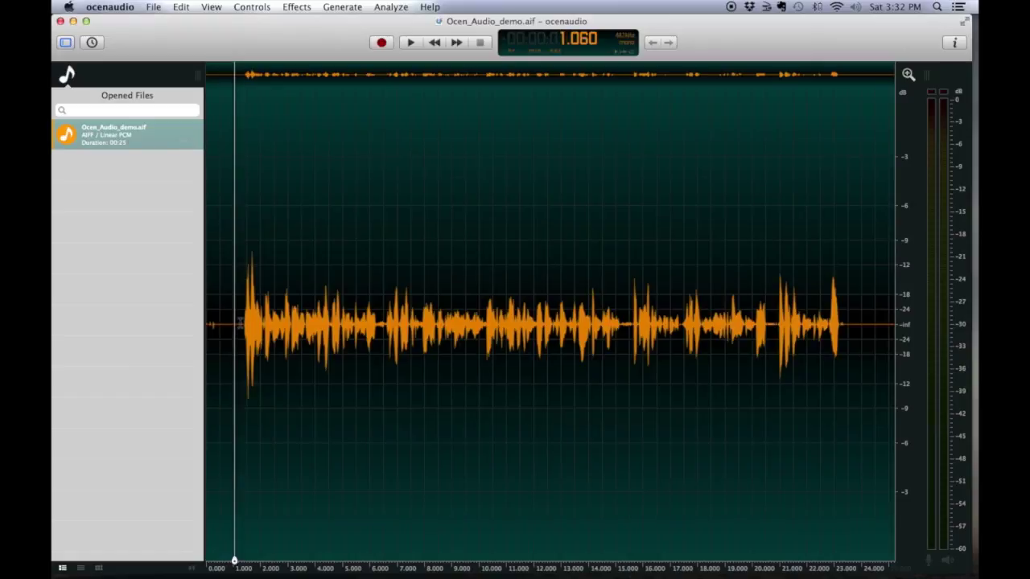
{"action": "left_click_drag", "start_coordinate": [236, 328], "coordinate": [185, 334]}
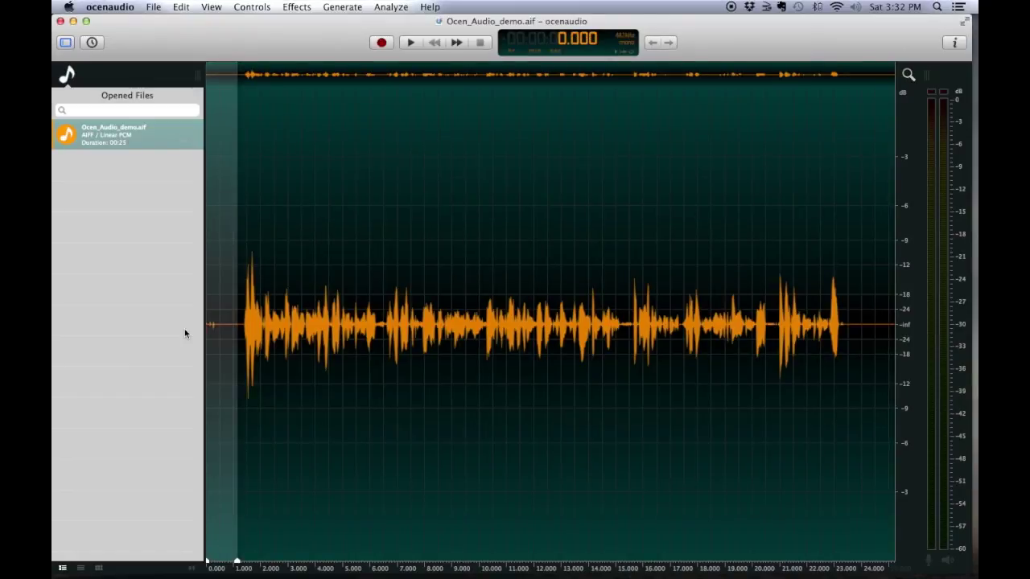
{"action": "key", "text": "Delete"}
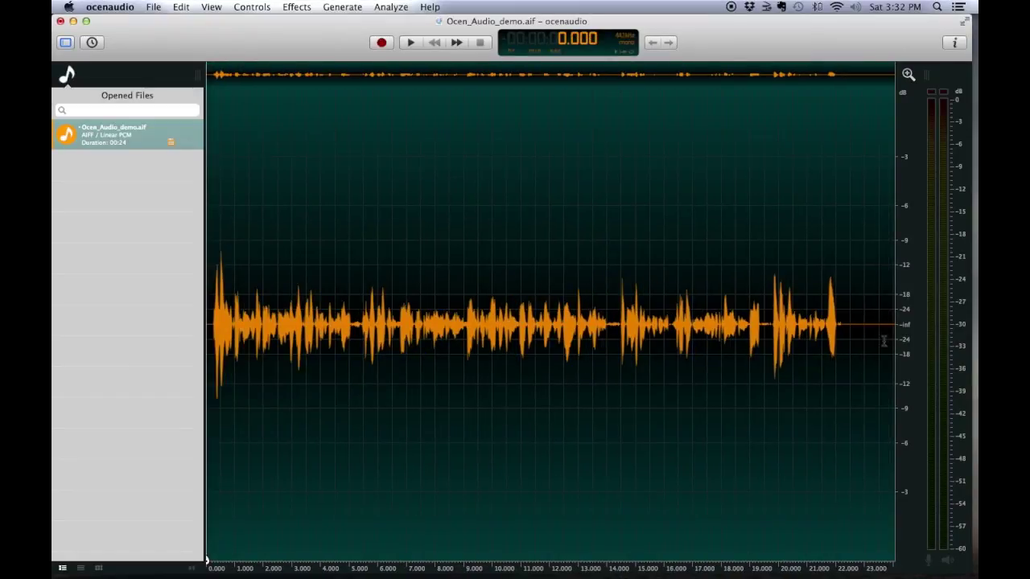
{"action": "left_click_drag", "start_coordinate": [847, 326], "coordinate": [918, 322]}
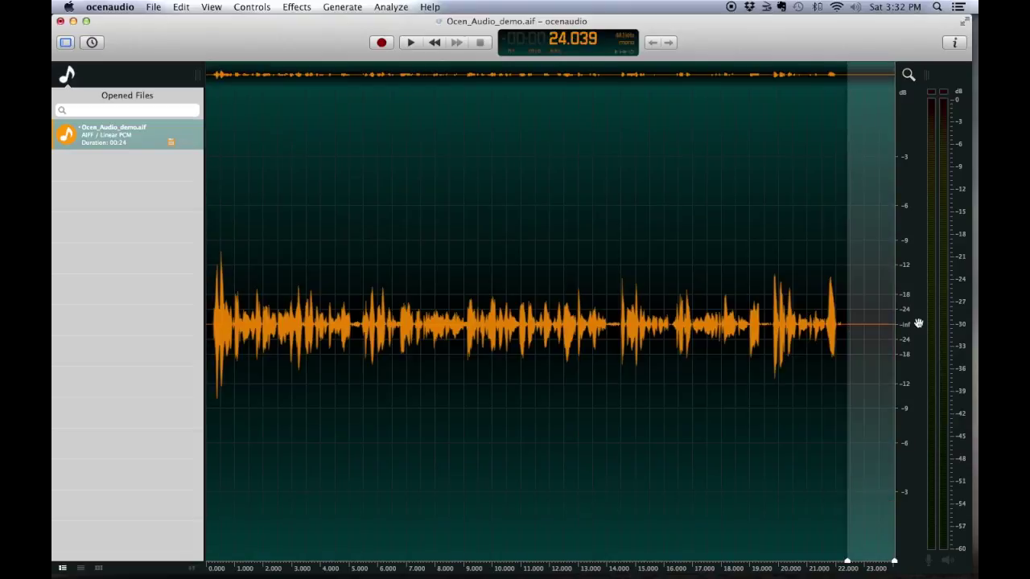
{"action": "key", "text": "Delete"}
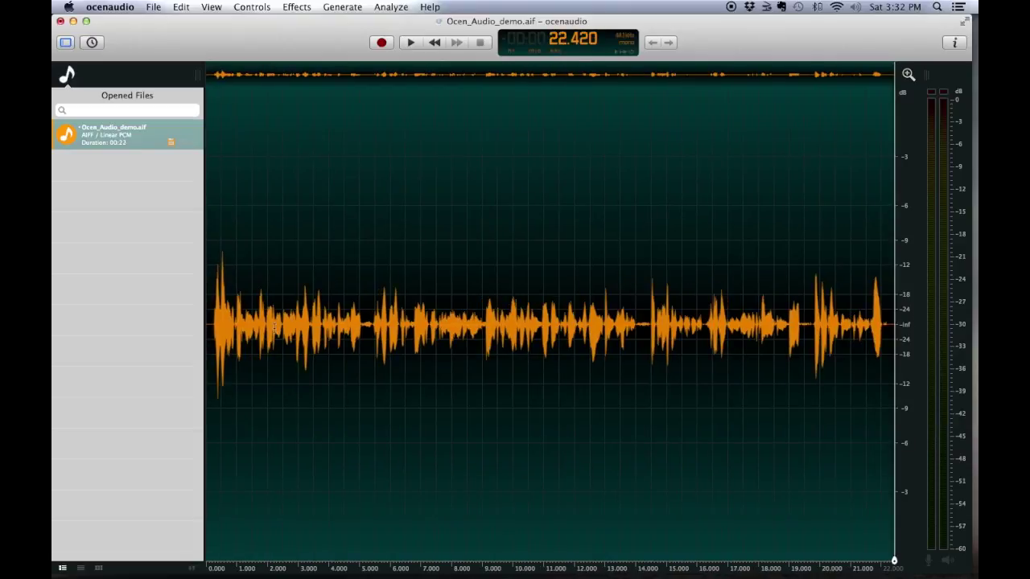
Place the cursor at about 0.228 s, just before the first word, and play back the recording with its entire waveform shown
{"action": "scroll", "coordinate": [256, 322], "scroll_direction": "up", "scroll_amount": 15}
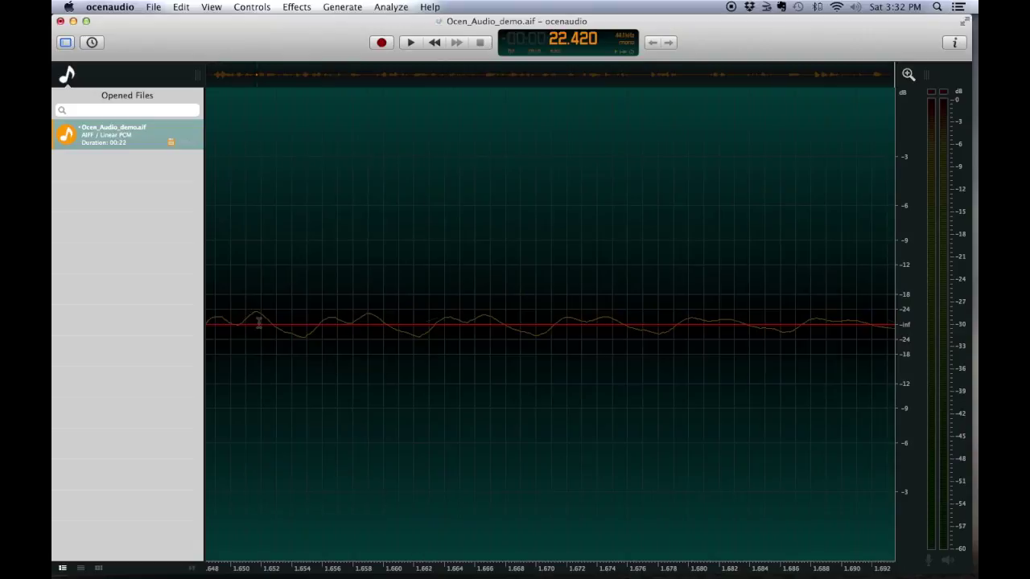
{"action": "scroll", "coordinate": [258, 322], "scroll_direction": "down", "scroll_amount": 2}
{"action": "scroll", "coordinate": [259, 323], "scroll_direction": "down", "scroll_amount": 6}
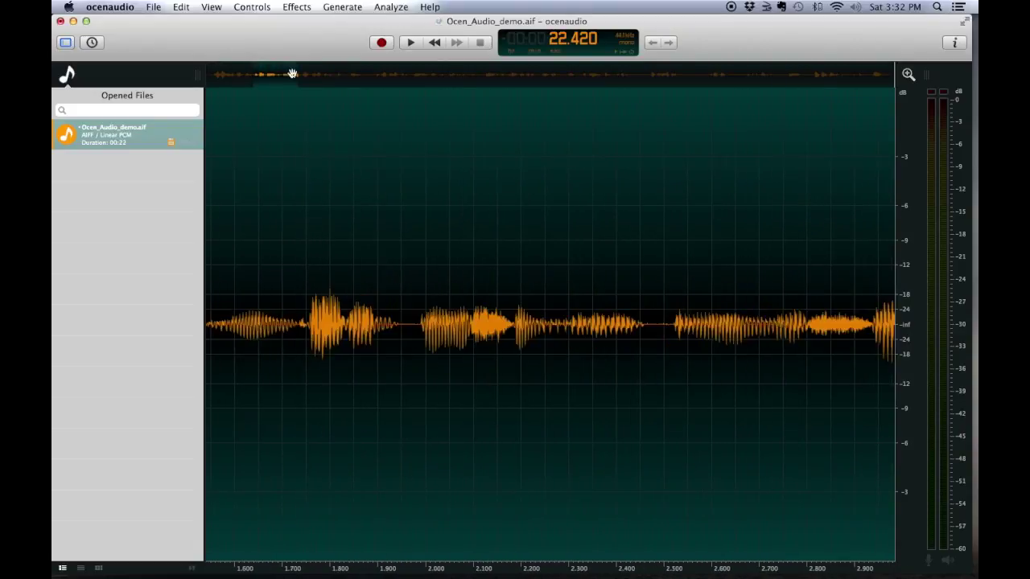
{"action": "left_click_drag", "start_coordinate": [288, 76], "coordinate": [216, 77]}
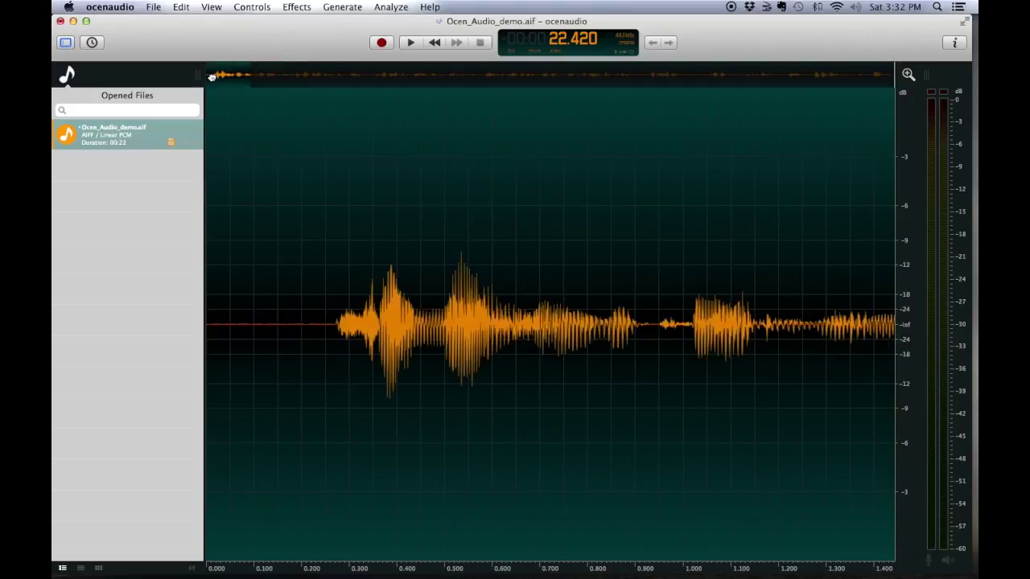
{"action": "left_click", "coordinate": [314, 318]}
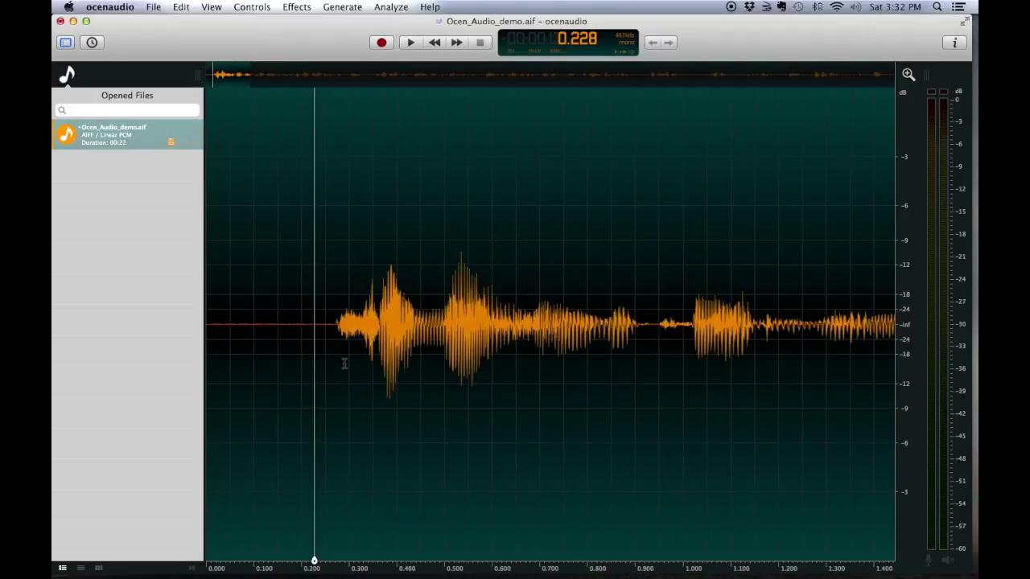
{"action": "scroll", "coordinate": [344, 363], "scroll_direction": "down", "scroll_amount": 1}
{"action": "key", "text": "space"}
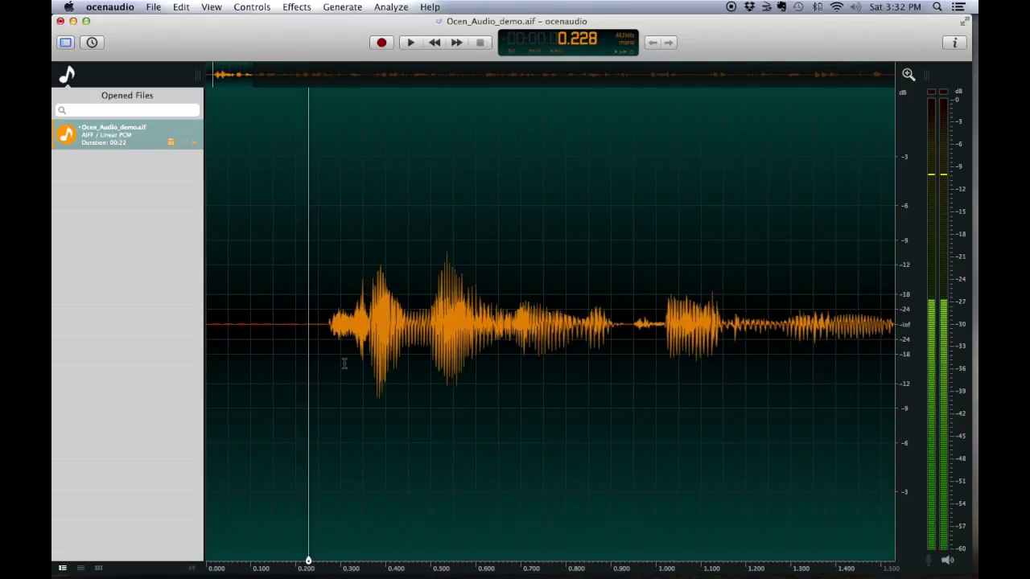
{"action": "key", "text": "super+0"}
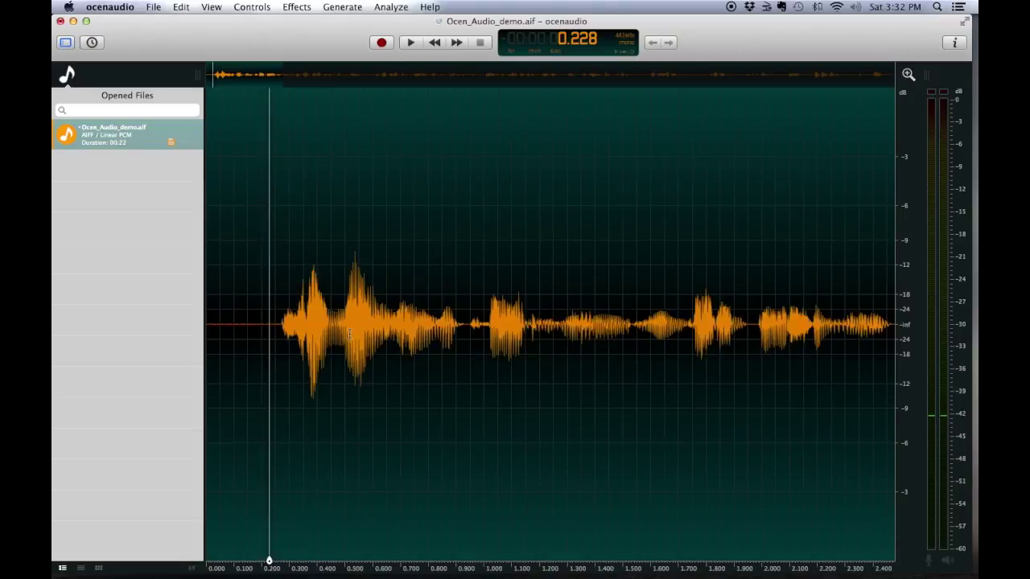
{"action": "key", "text": "space"}
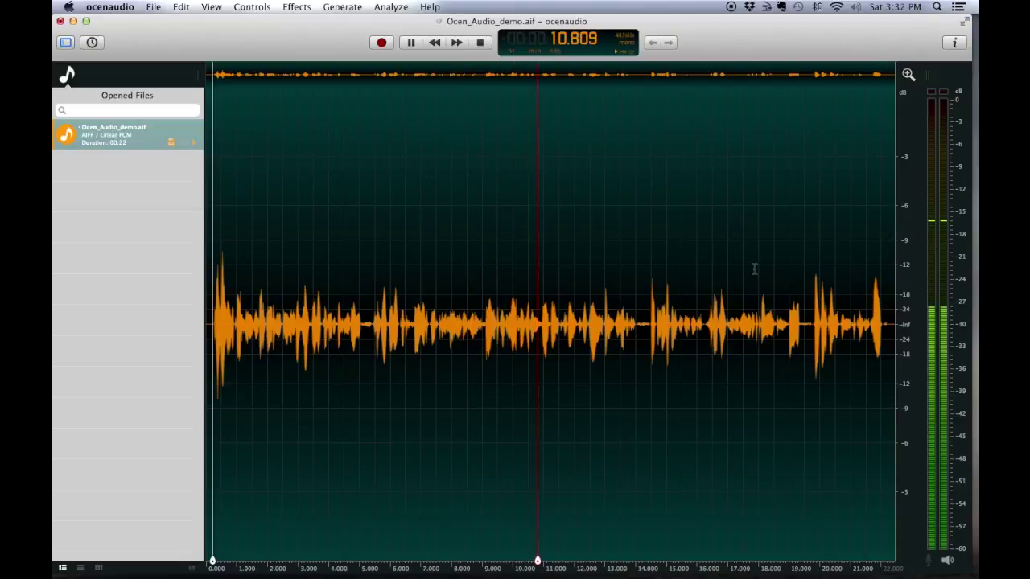
{"action": "key", "text": "space"}
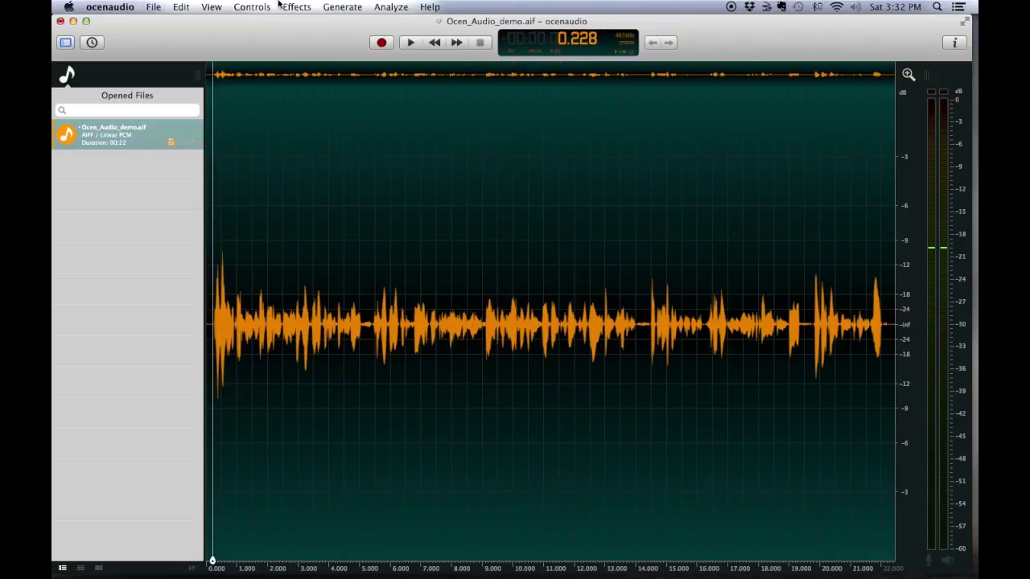
Save the trimmed recording and choose Ocen_Audio_demo.aif from the recent files history
{"action": "mouse_move", "coordinate": [94, 127]}
{"action": "key", "text": "super+s"}
{"action": "left_click", "coordinate": [155, 7]}
{"action": "left_click", "coordinate": [97, 46]}
{"action": "left_click", "coordinate": [88, 42]}
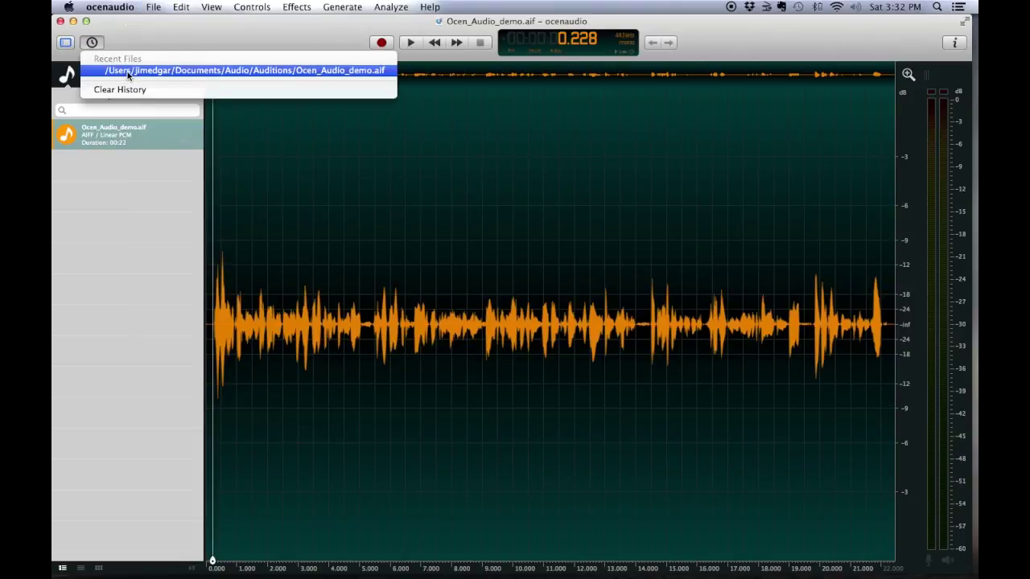
{"action": "left_click", "coordinate": [128, 73]}
Hide the opened files sidebar and place the cursor at the very end of the recording, at 22.420 s
{"action": "left_click", "coordinate": [66, 42]}
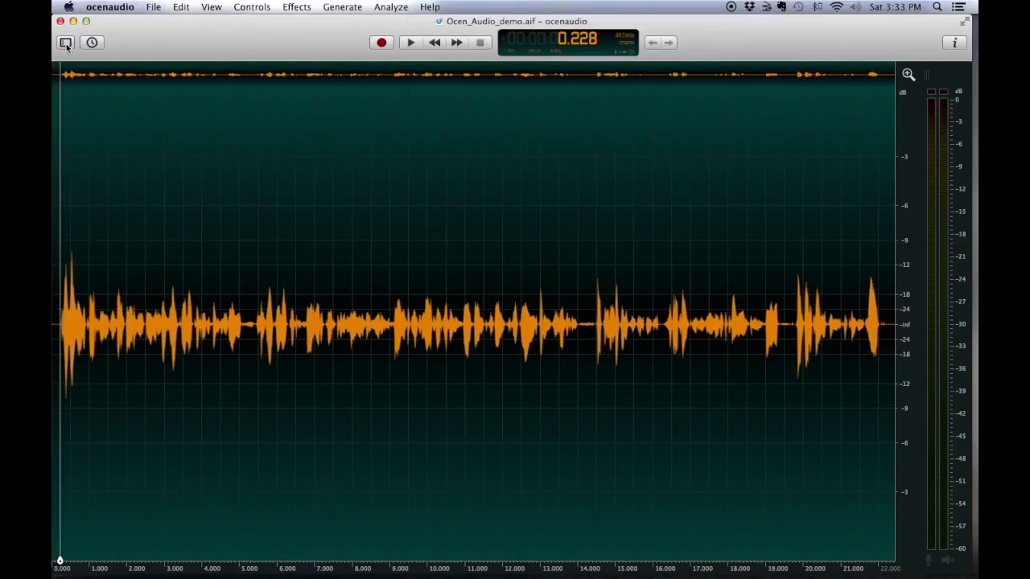
{"action": "left_click", "coordinate": [884, 321]}
{"action": "key", "text": "Right"}
{"action": "key", "text": "Right"}
{"action": "key", "text": "Right"}
{"action": "key", "text": "Right"}
{"action": "key", "text": "Right"}
{"action": "key", "text": "Right"}
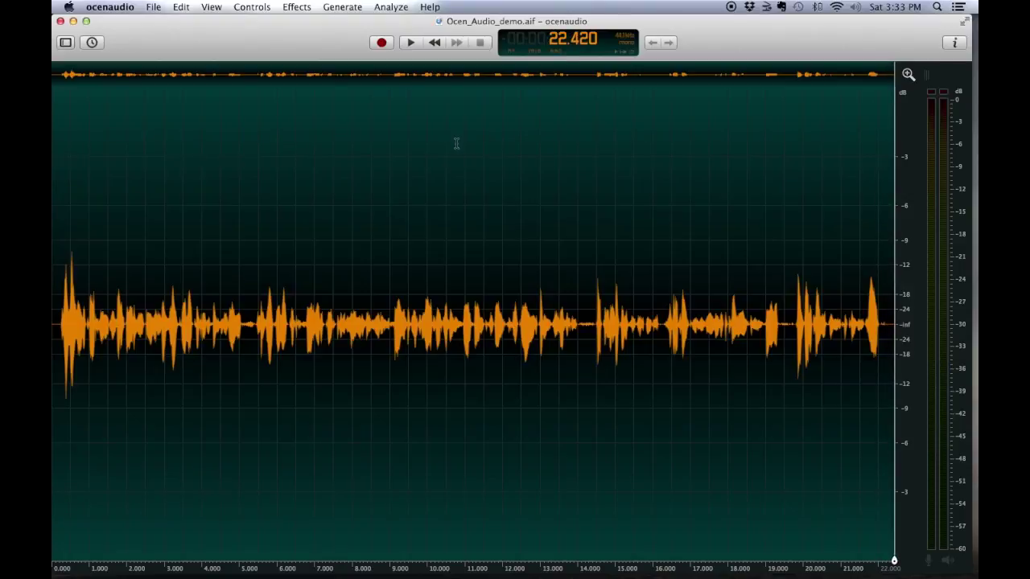
Apply the Silence effect to the whole recording and undo it
{"action": "left_click", "coordinate": [257, 7]}
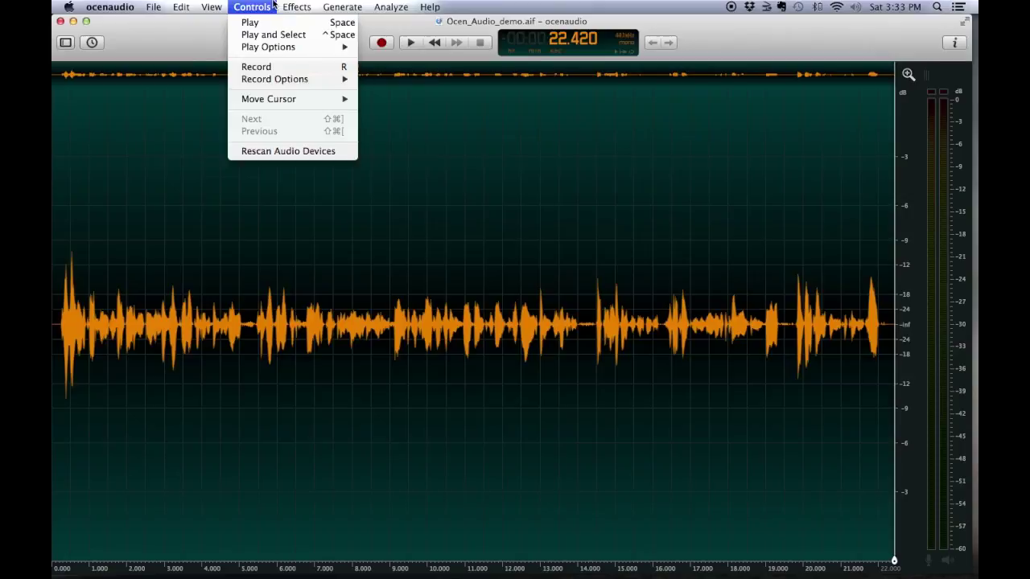
{"action": "mouse_move", "coordinate": [296, 8]}
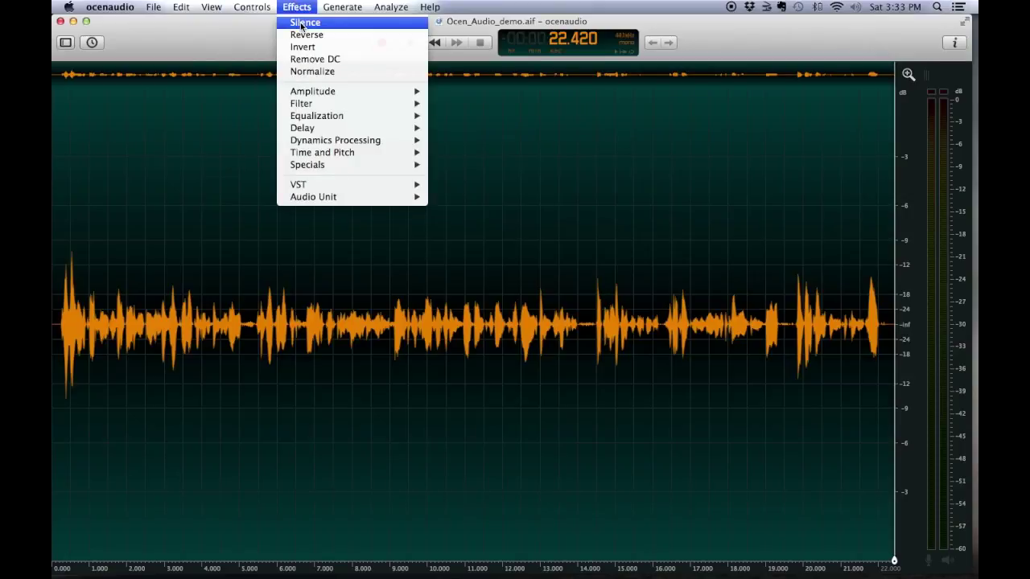
{"action": "left_click", "coordinate": [301, 23]}
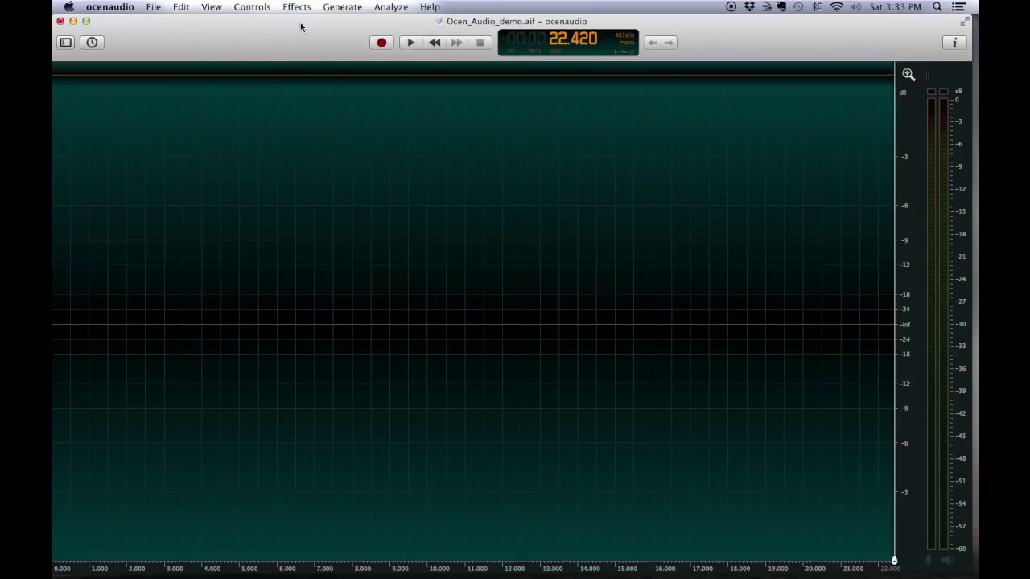
{"action": "key", "text": "super+z"}
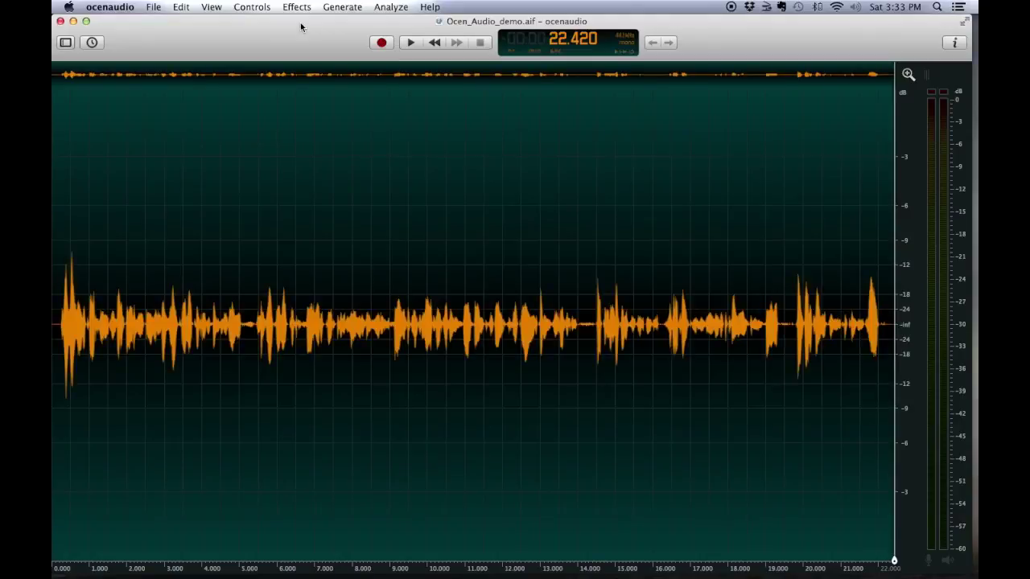
Select the short quiet stretch after the final word, through to the end of the recording
{"action": "left_click", "coordinate": [890, 331]}
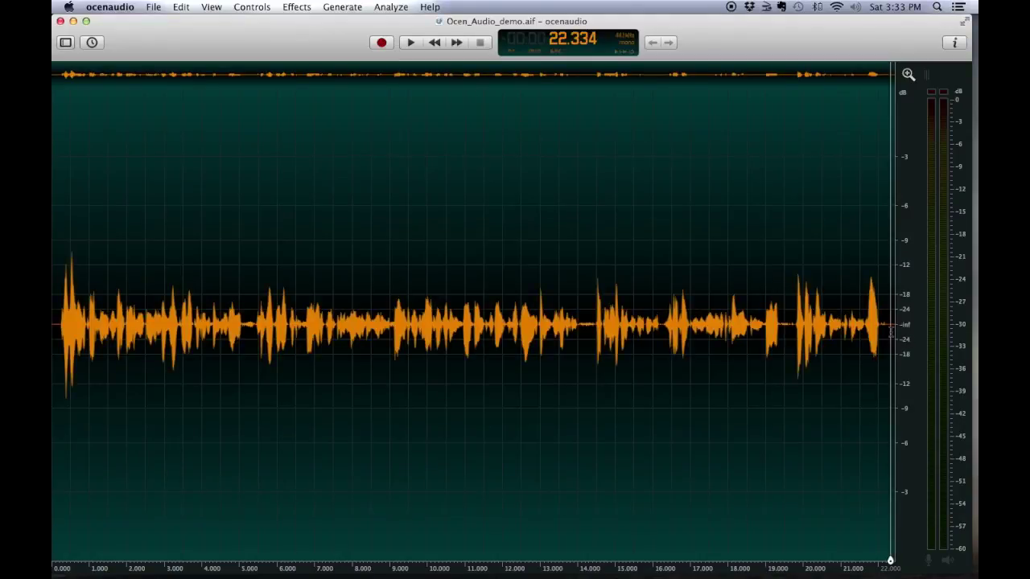
{"action": "left_click_drag", "start_coordinate": [889, 331], "coordinate": [901, 330]}
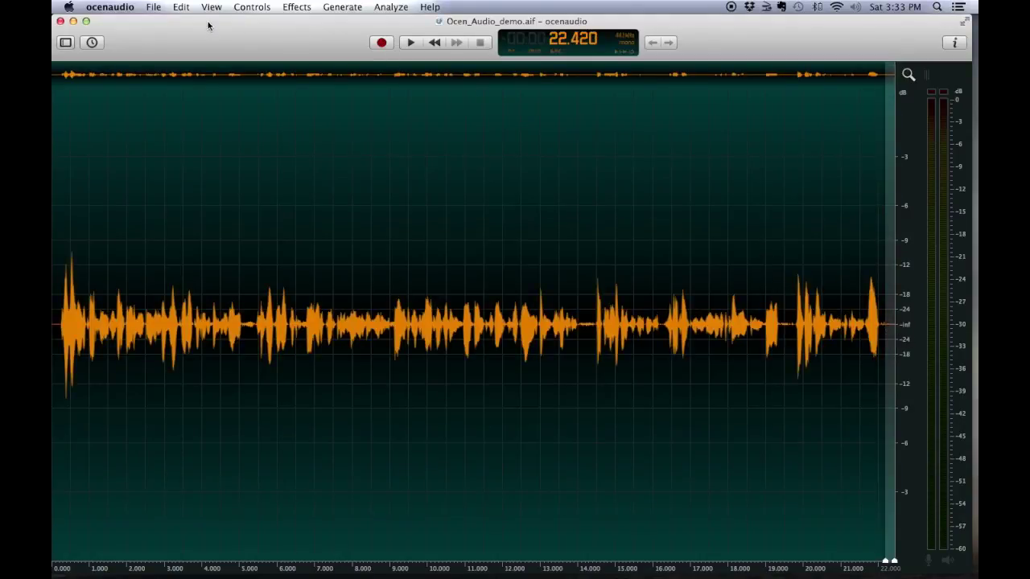
Save the recording under the name Ocen_Audio_demo in MP3 (MPEG Layer 3) format in the Auditions folder
{"action": "left_click", "coordinate": [259, 7]}
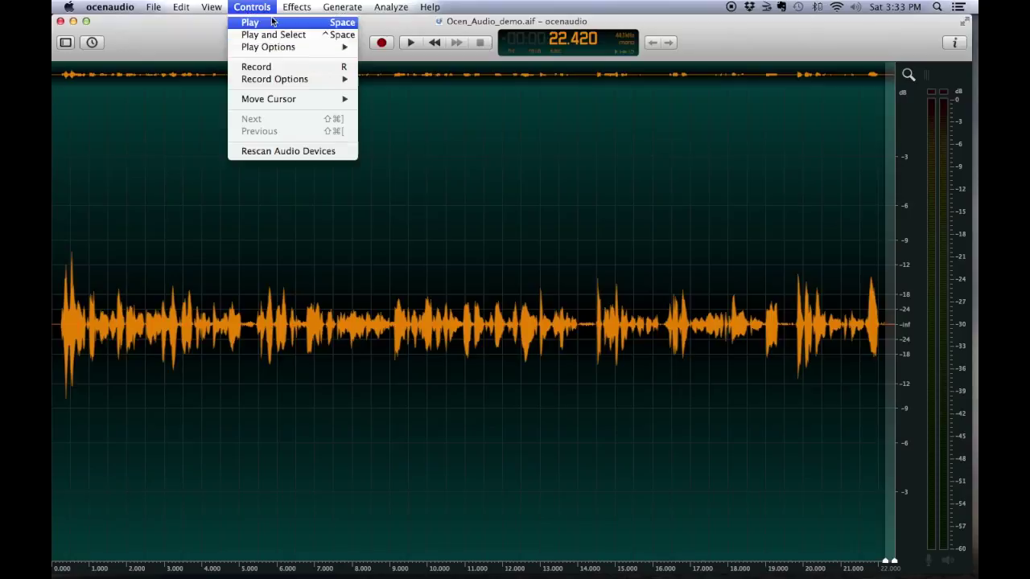
{"action": "mouse_move", "coordinate": [291, 7]}
{"action": "mouse_move", "coordinate": [330, 117]}
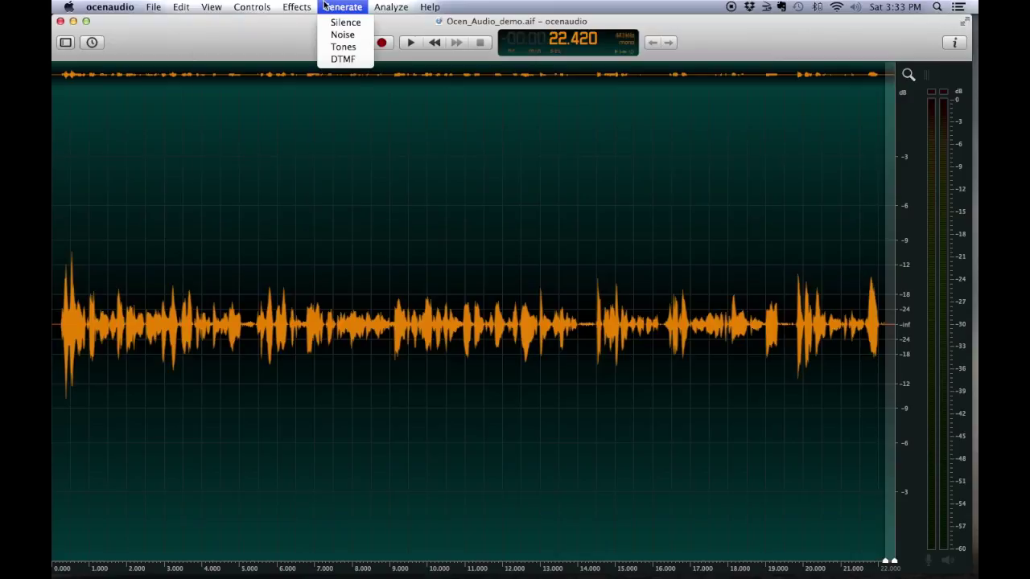
{"action": "mouse_move", "coordinate": [164, 8]}
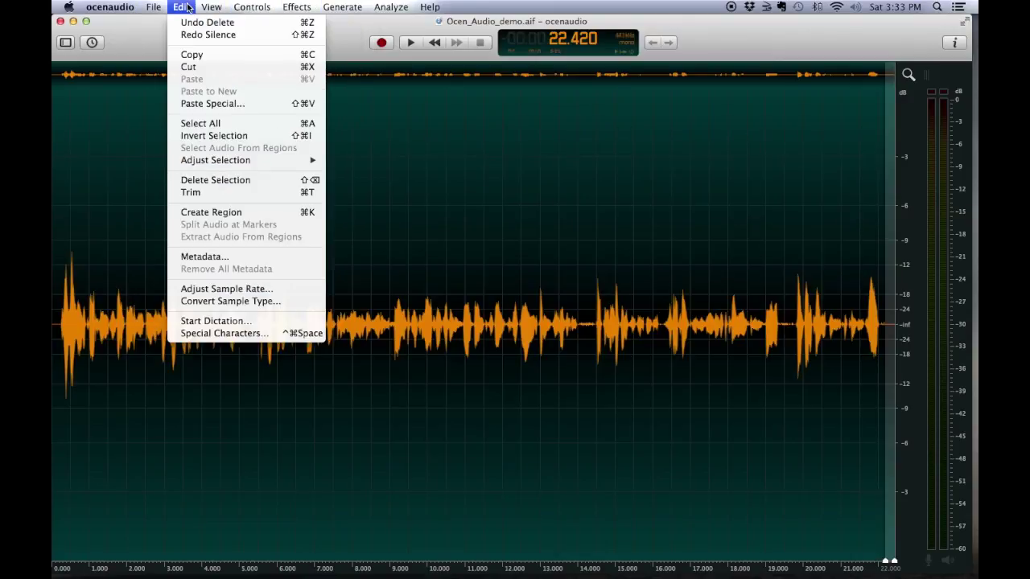
{"action": "mouse_move", "coordinate": [207, 7]}
{"action": "mouse_move", "coordinate": [246, 7]}
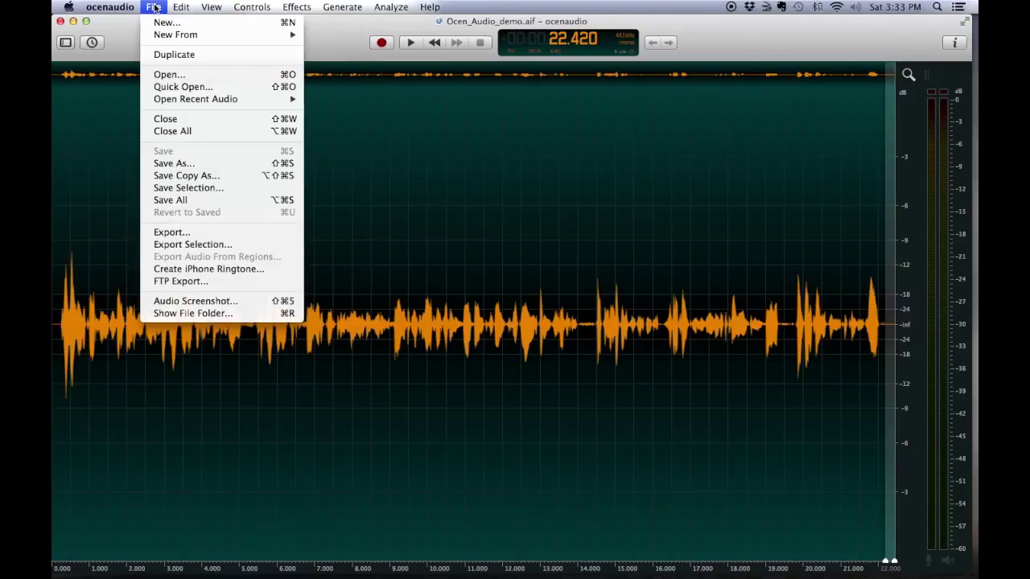
{"action": "left_click", "coordinate": [159, 166]}
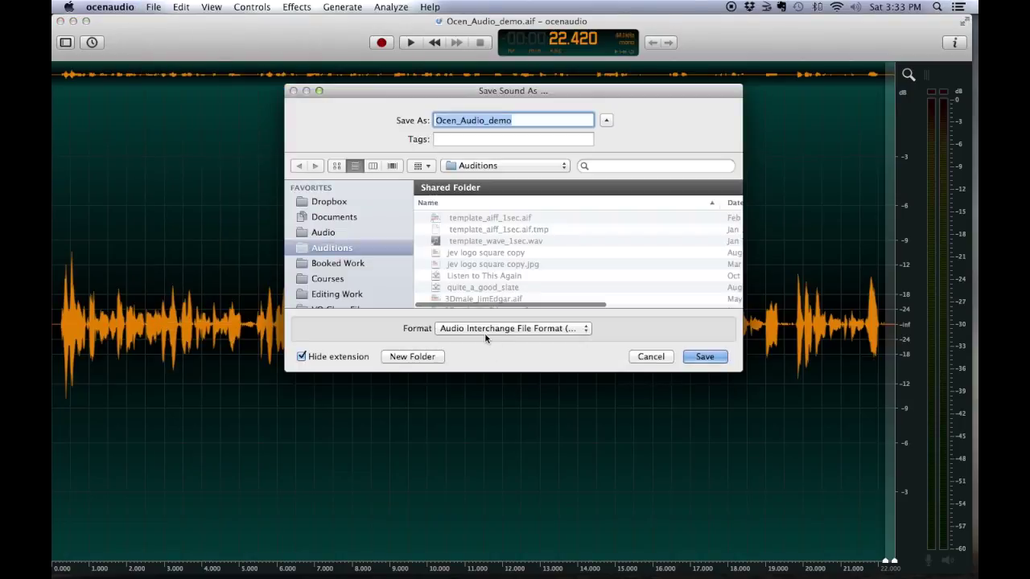
{"action": "left_click", "coordinate": [480, 329]}
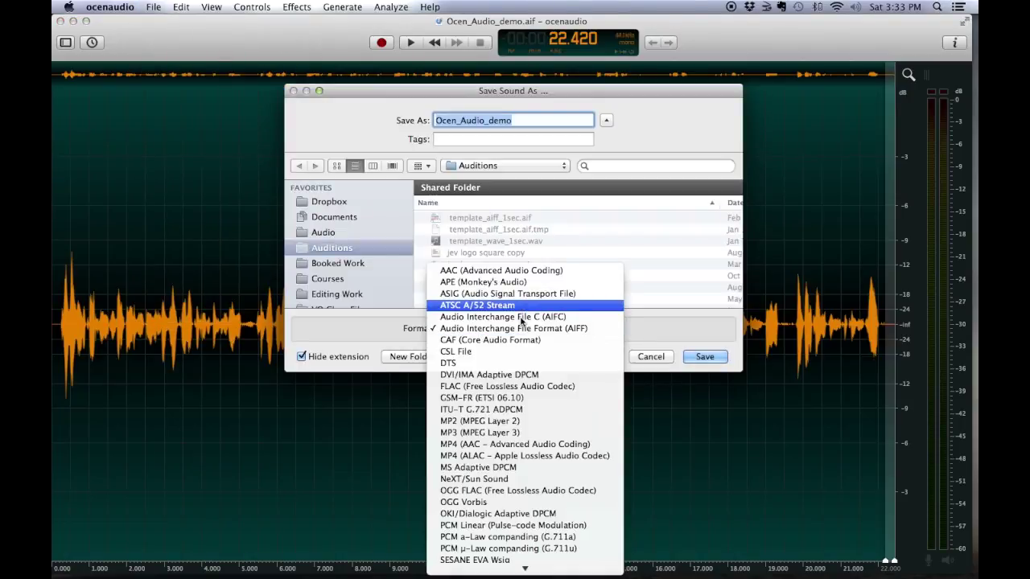
{"action": "left_click", "coordinate": [558, 434]}
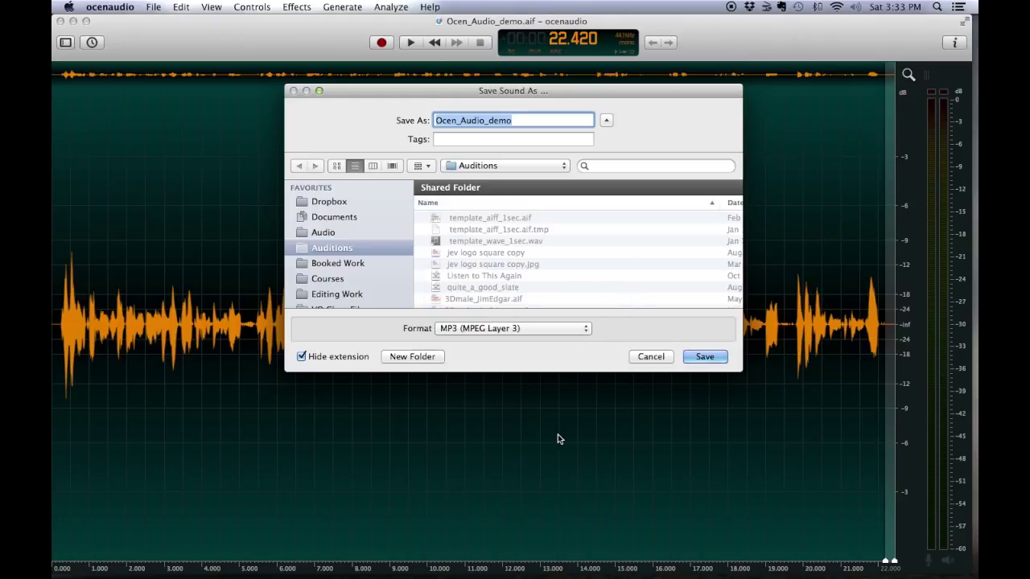
{"action": "left_click", "coordinate": [705, 358]}
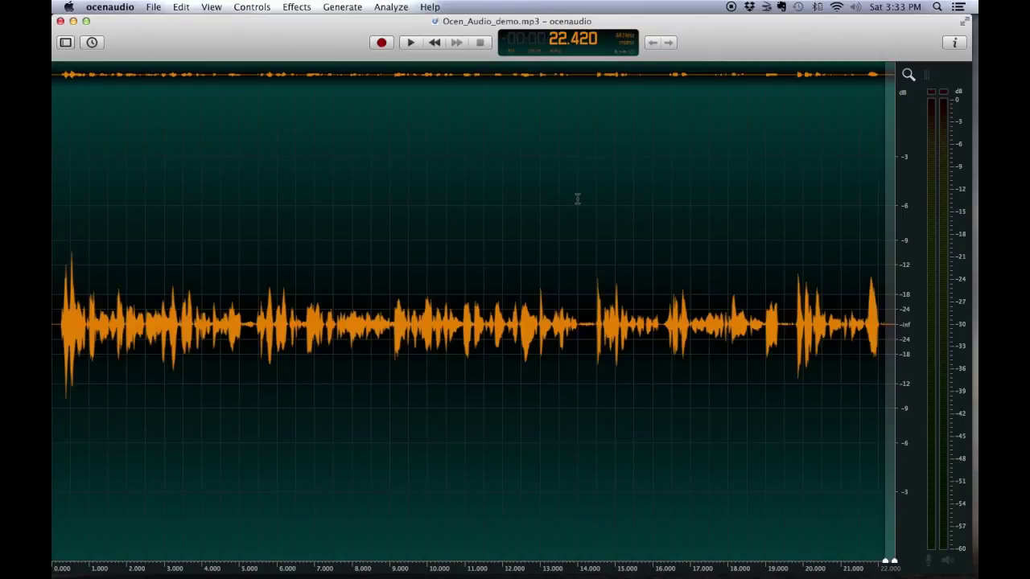
Show the opened files sidebar and close the editor window
{"action": "left_click", "coordinate": [65, 41]}
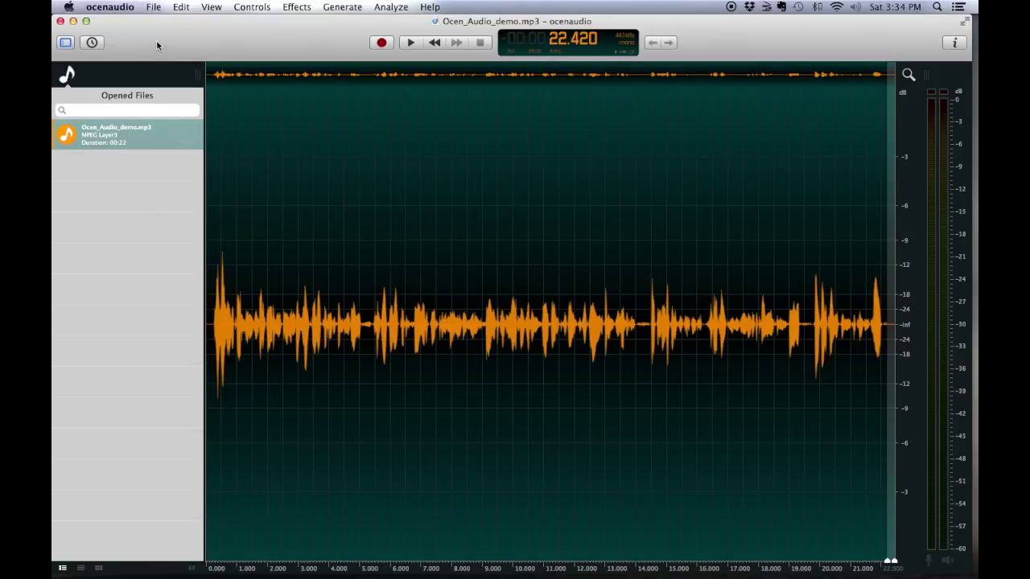
{"action": "left_click", "coordinate": [61, 22]}
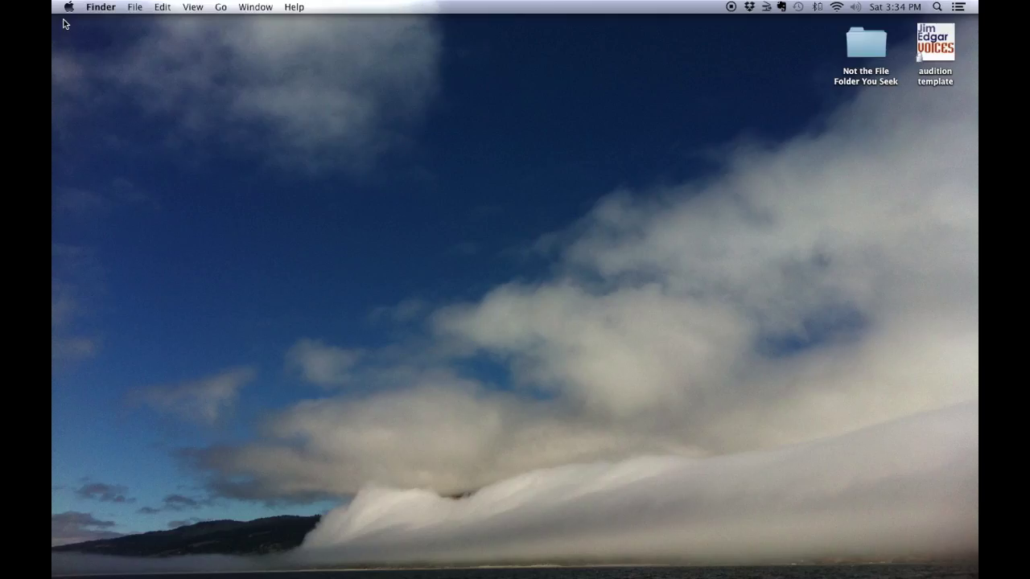